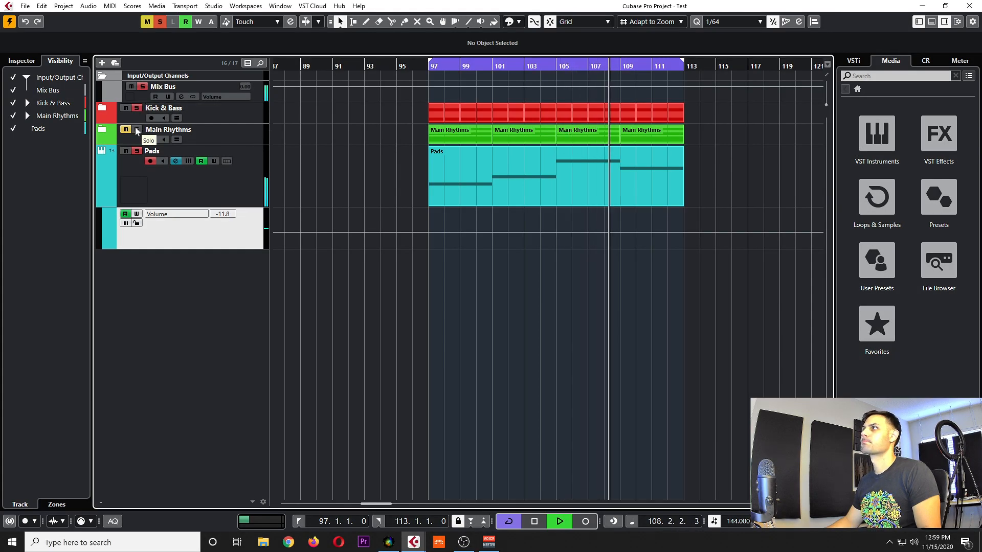
Step: Unmute the Main Rhythms folder track during playback
click(125, 129)
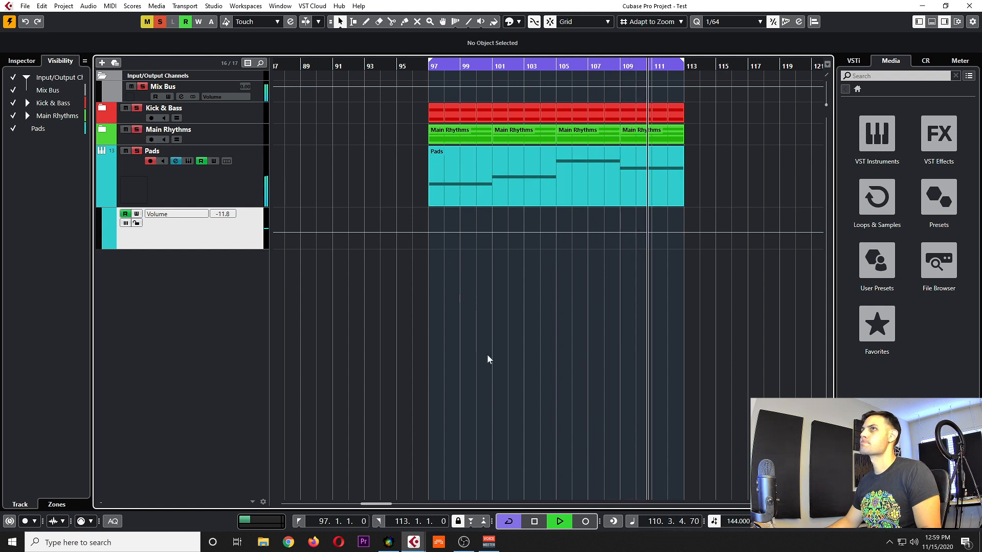
scroll(587, 309, right, 3)
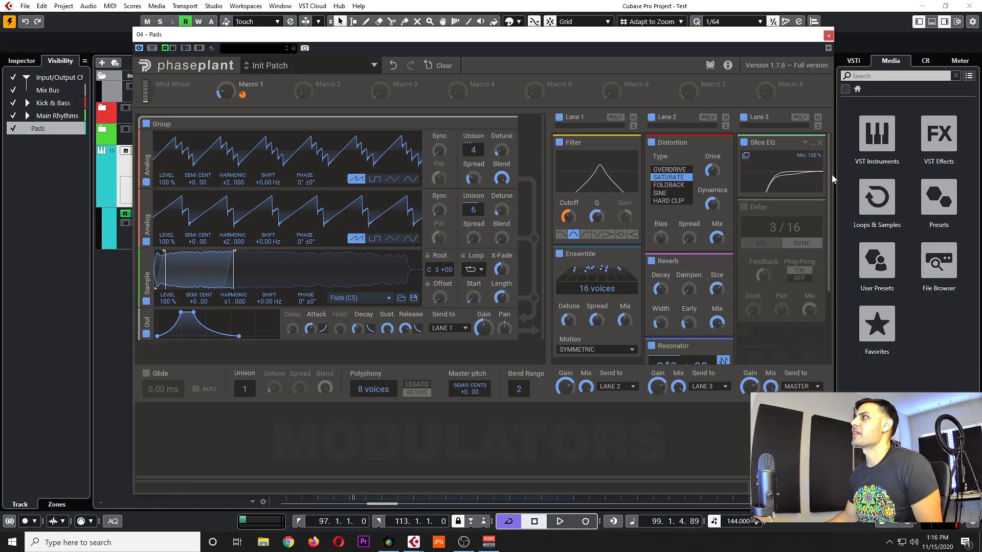
drag(830, 173, 817, 256)
scroll(817, 250, up, 3)
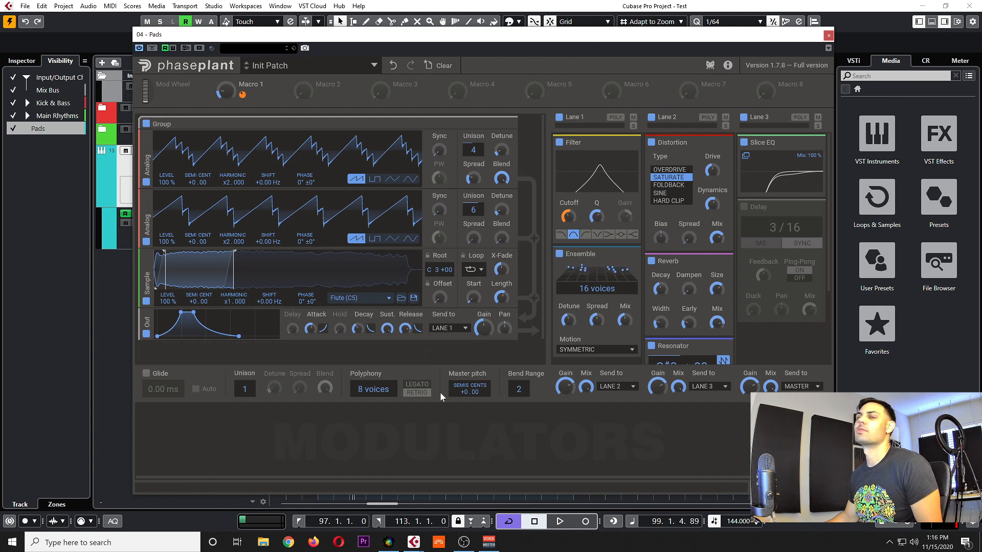
scroll(671, 214, down, 3)
scroll(679, 229, up, 3)
scroll(501, 223, down, 1)
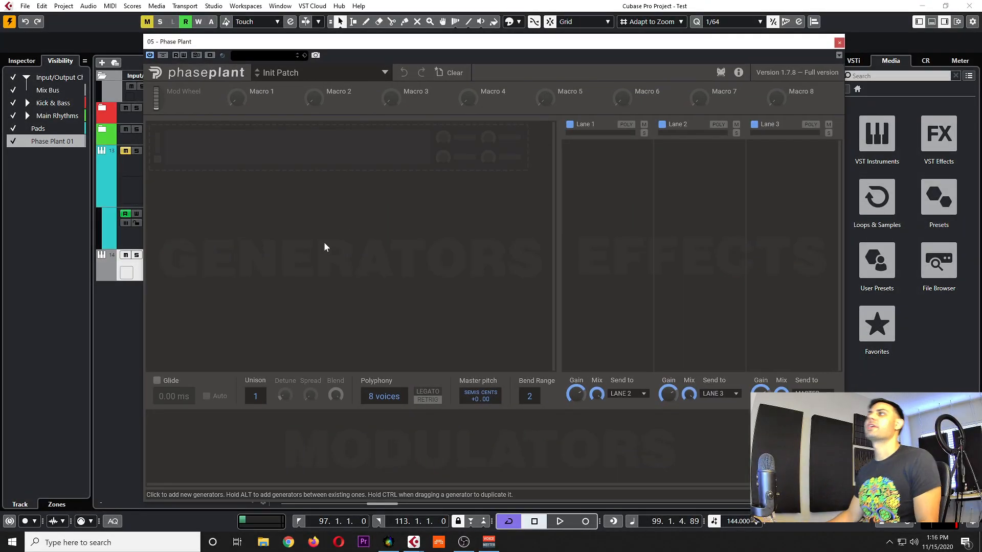
Step: Add an Analog generator to the empty Phase Plant patch
drag(504, 40, 439, 34)
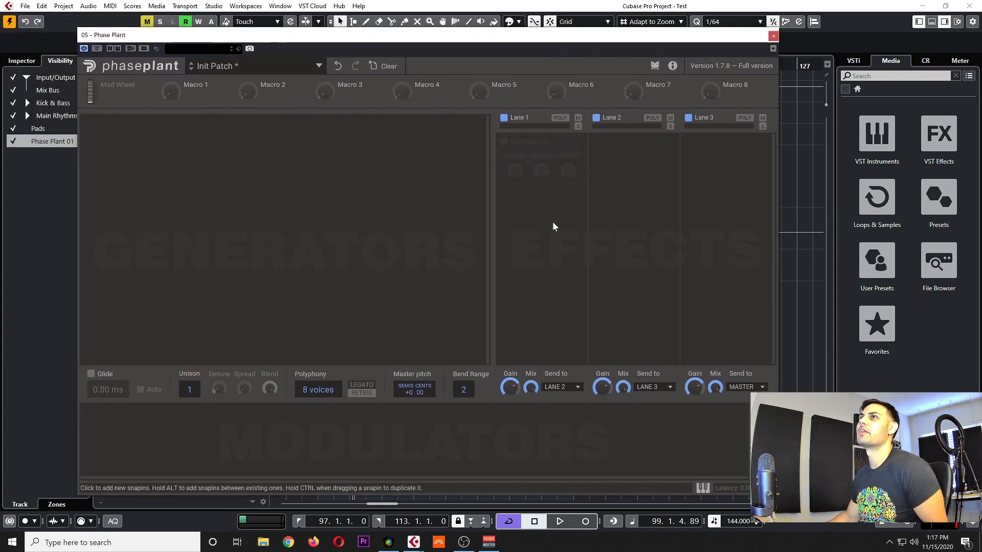
click(294, 156)
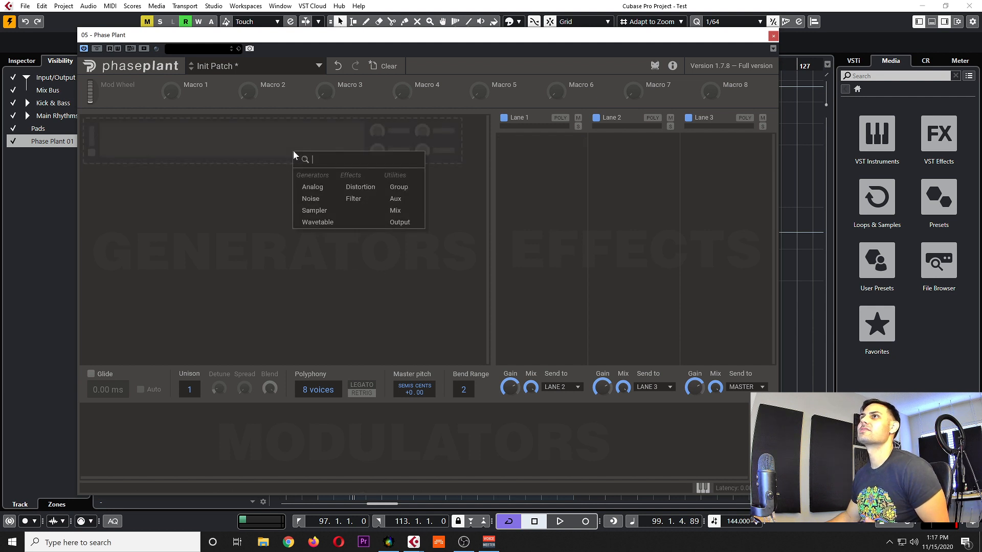
click(307, 189)
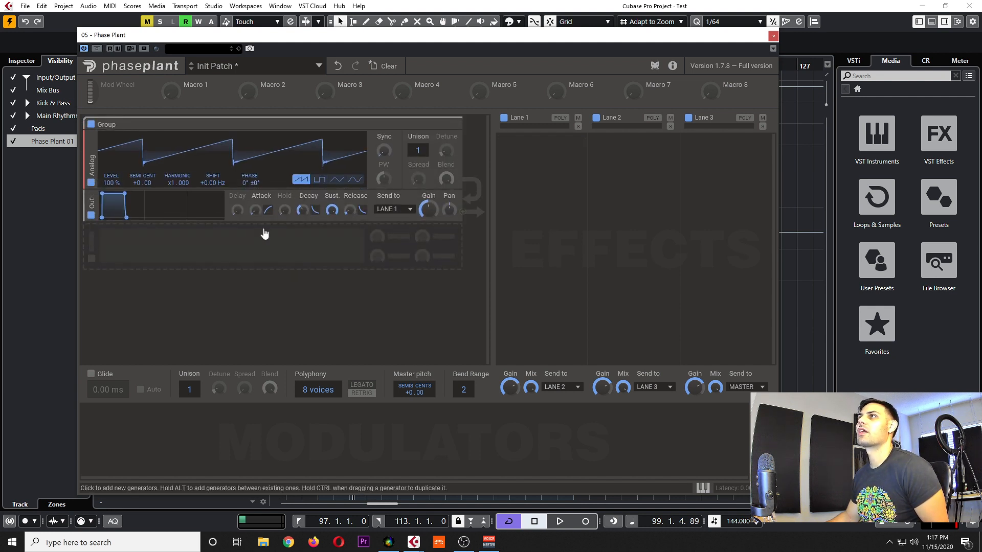
click(218, 247)
click(244, 276)
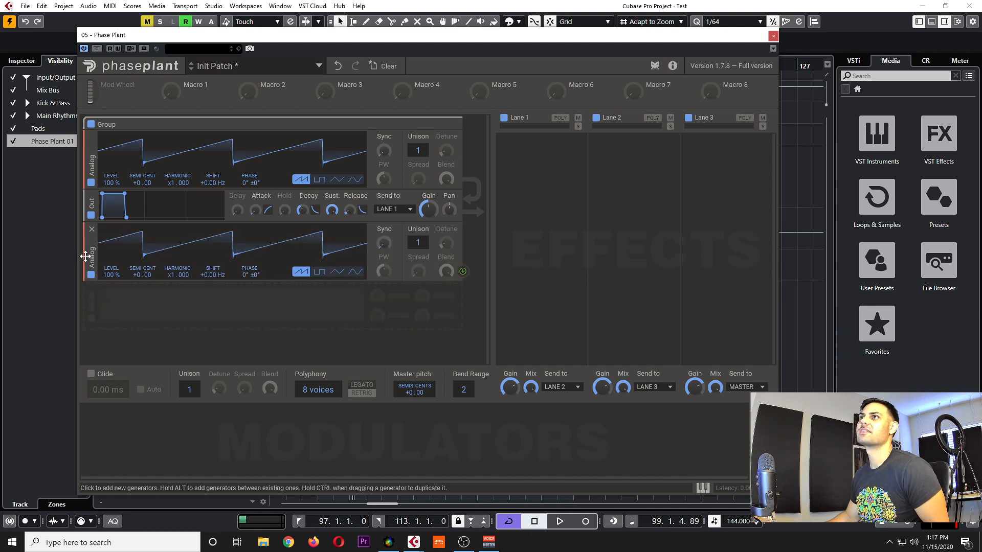
mouse_move(89, 256)
mouse_down()
mouse_move(89, 209)
mouse_move(90, 274)
mouse_up()
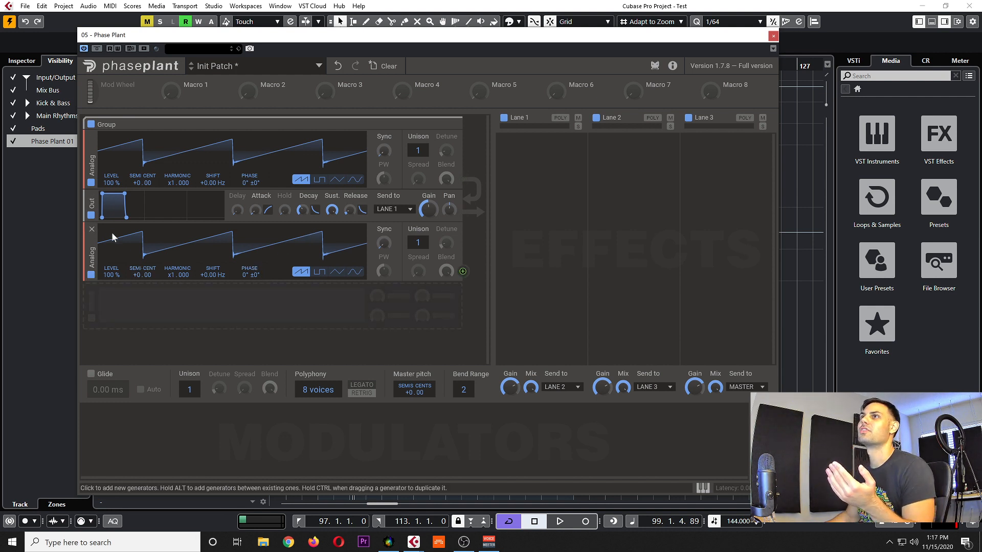
click(92, 230)
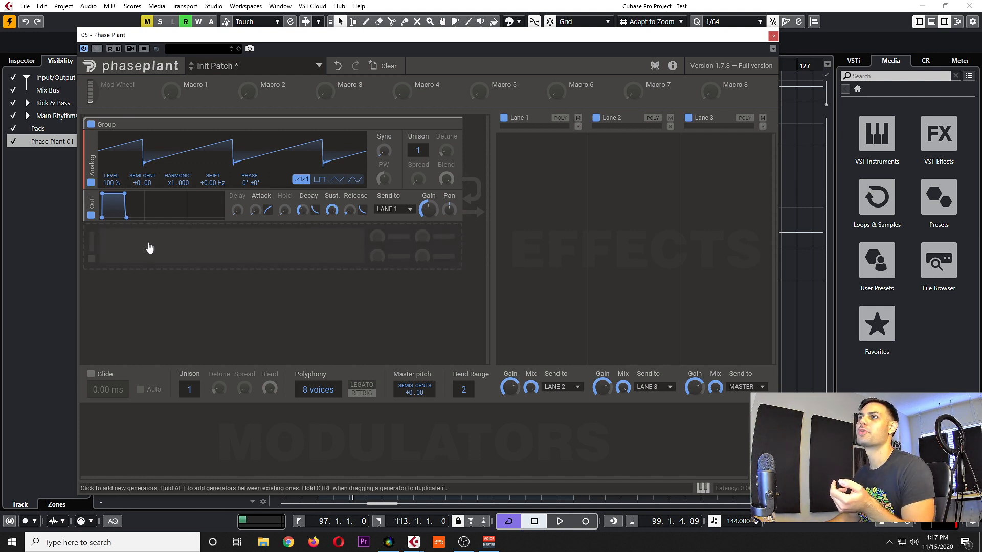
Step: Add a second Analog generator and move it into the group above the output module
click(149, 248)
click(169, 279)
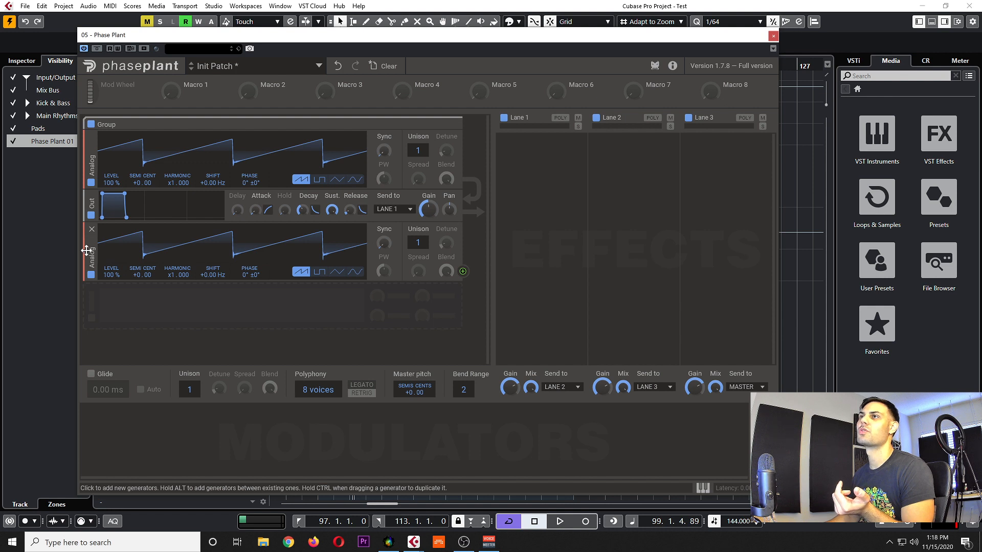
drag(91, 252, 89, 231)
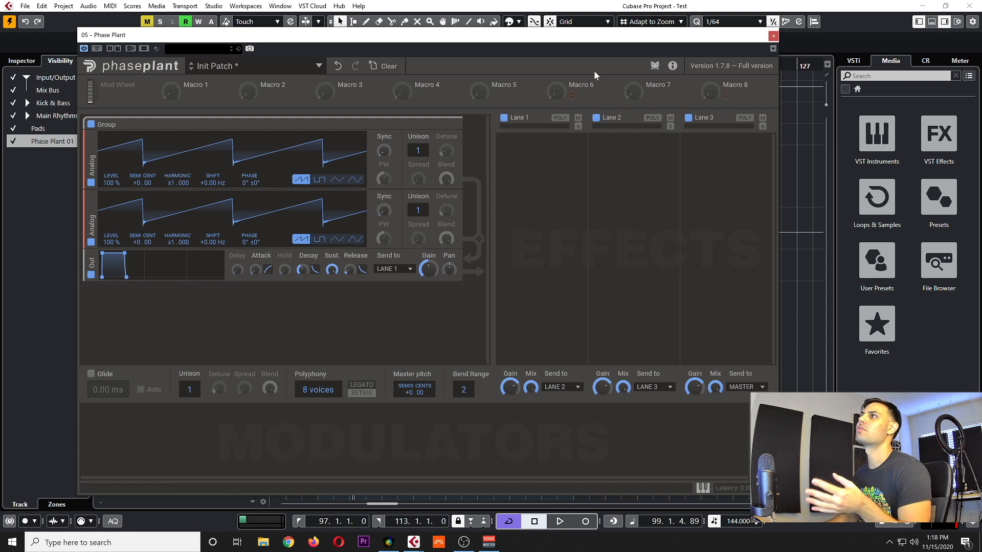
Step: Set the first Analog generator to 4 unison voices and the second to 6
drag(418, 152, 419, 143)
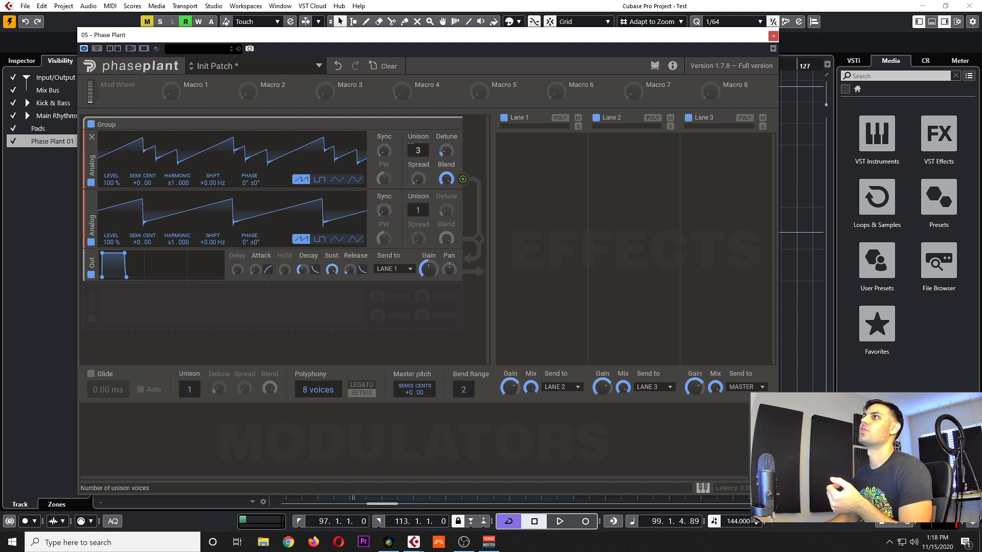
drag(418, 143, 418, 139)
drag(425, 204, 425, 188)
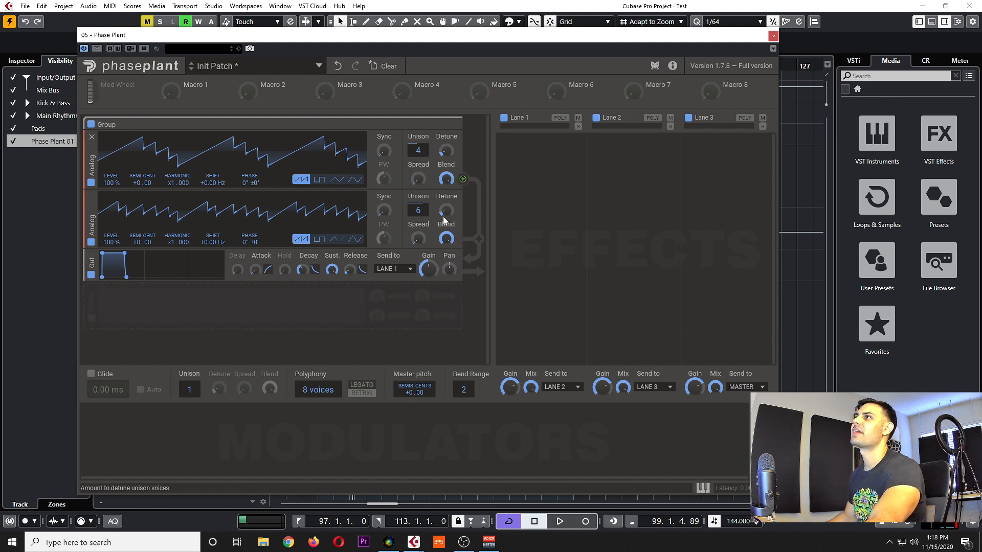
Step: Increase the unison spread and lower the blend of both Analog generators, and raise the second one's detune
drag(418, 183, 417, 161)
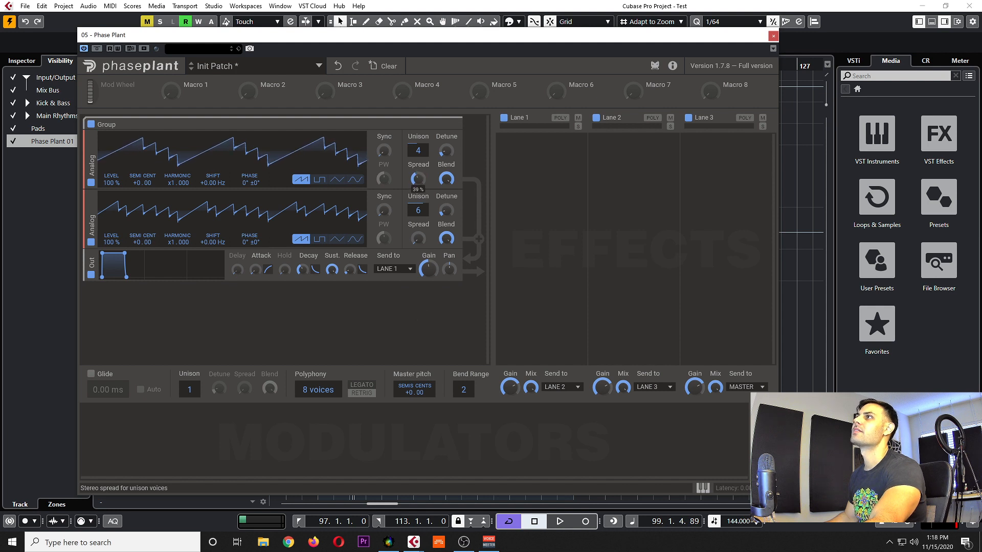
drag(417, 166, 444, 187)
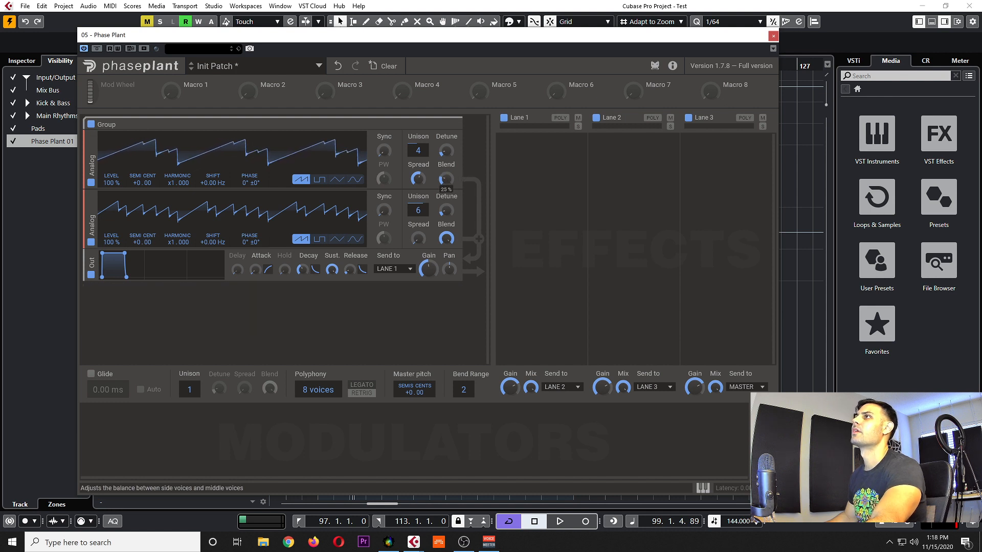
drag(444, 187, 443, 186)
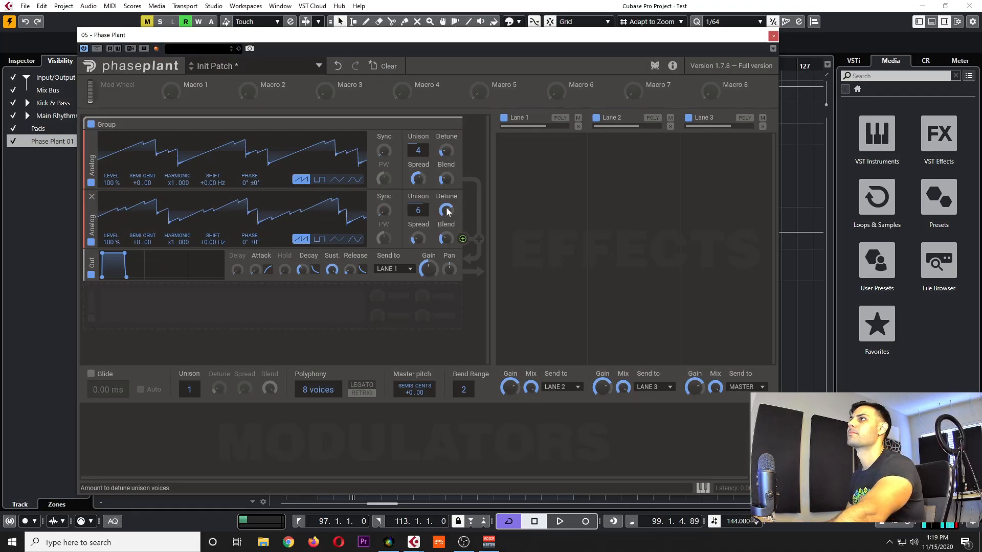
Step: Raise the output module's gain and set the second Analog generator's harmonic to x2.000
drag(431, 269, 428, 273)
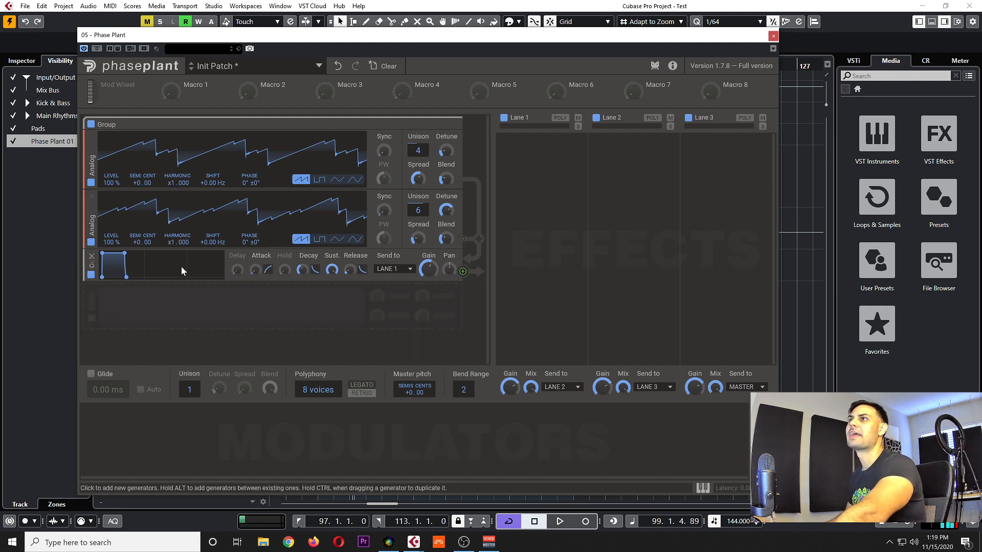
drag(171, 242, 170, 235)
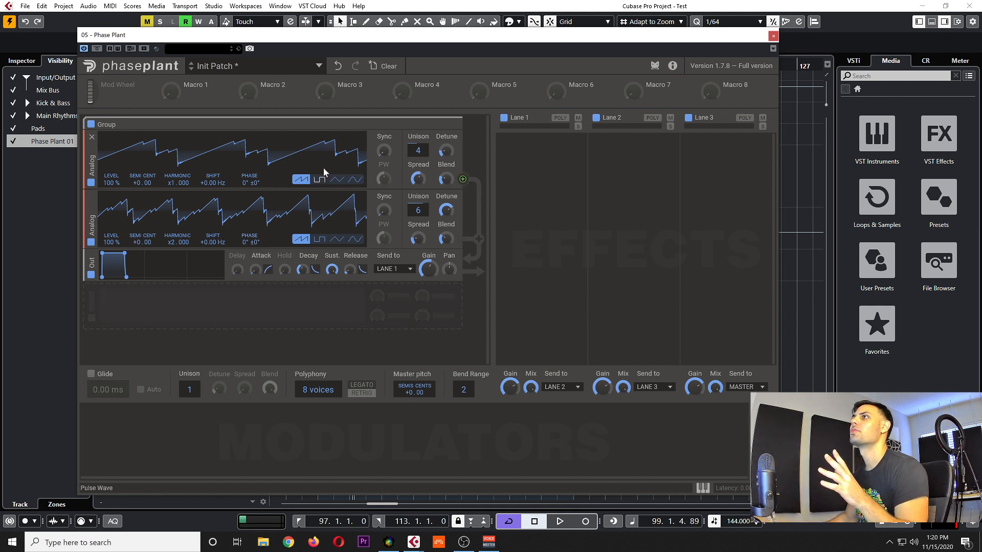
Step: Add a Sampler generator with the Flute (C4) woodwind sample and move it into the group above the output module
click(176, 309)
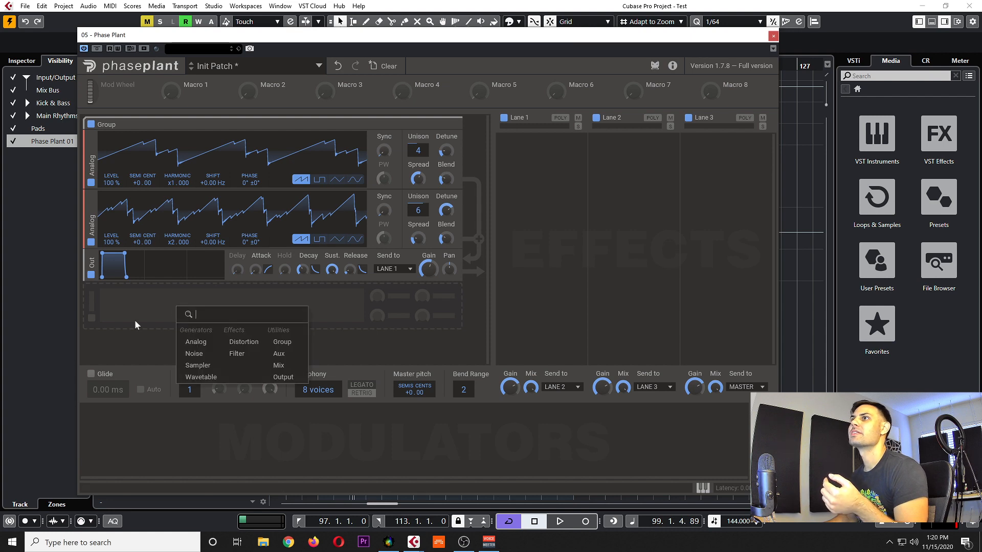
click(189, 365)
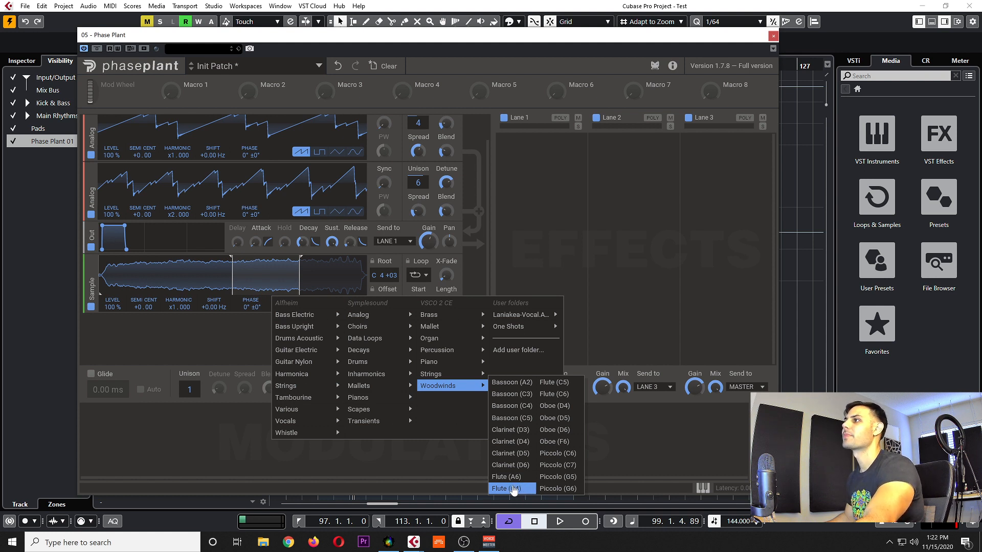
click(515, 489)
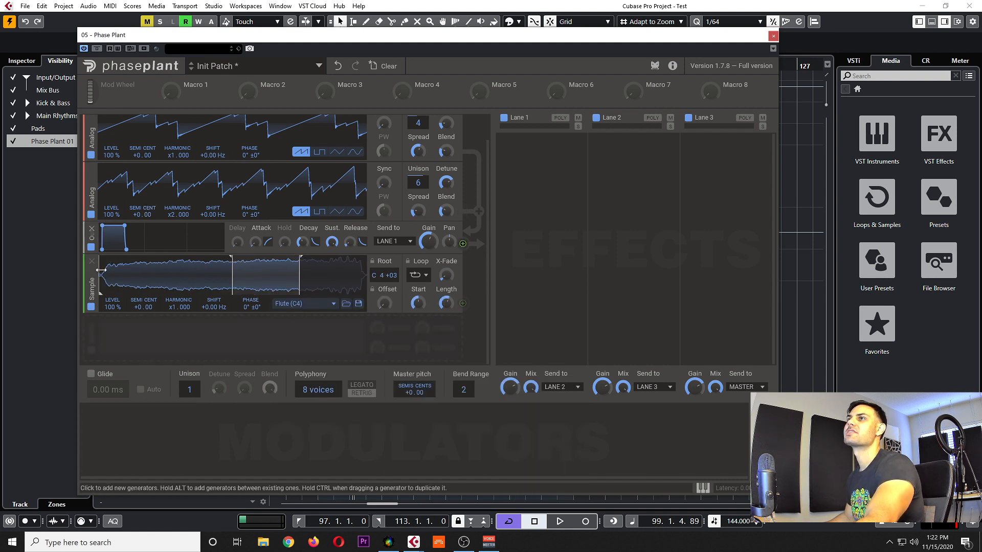
drag(90, 288, 102, 263)
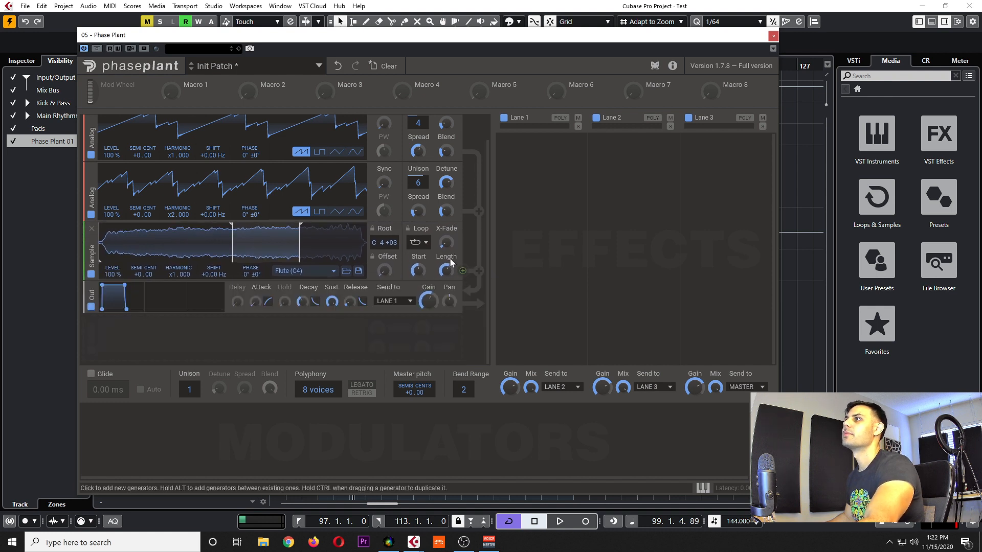
scroll(478, 253, up, 1)
scroll(480, 254, up, 2)
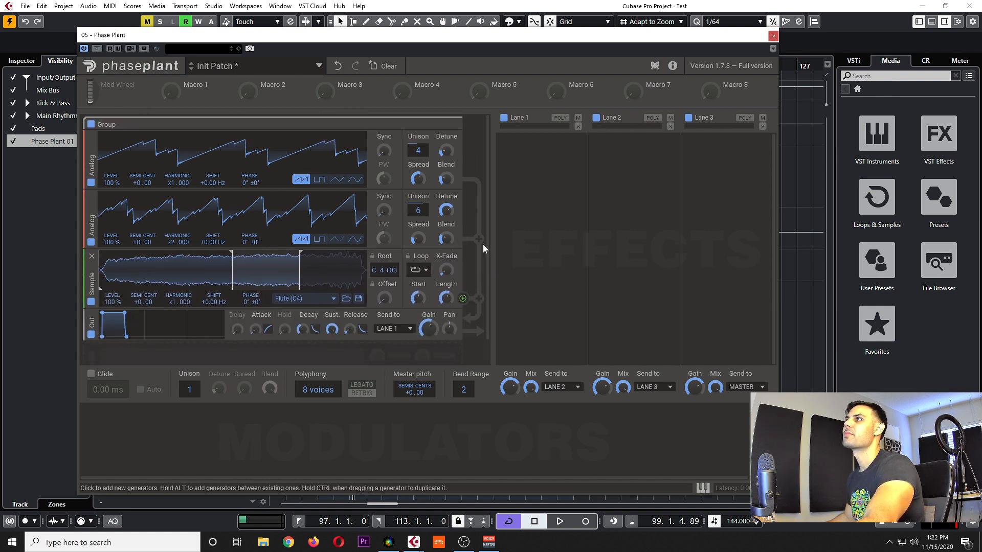
Step: Disable both Analog generators and set the flute sampler's harmonic to x3.000
click(91, 183)
click(91, 242)
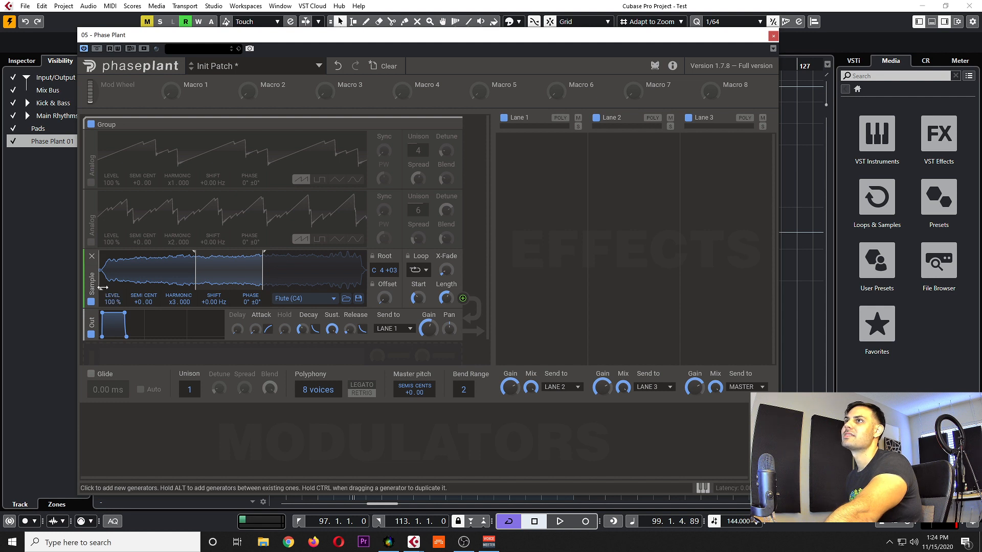
Step: Move the flute sample's playback offset to the loop start and fine-tune the loop's start and end
mouse_move(102, 287)
mouse_down()
mouse_move(181, 287)
mouse_move(196, 300)
mouse_up()
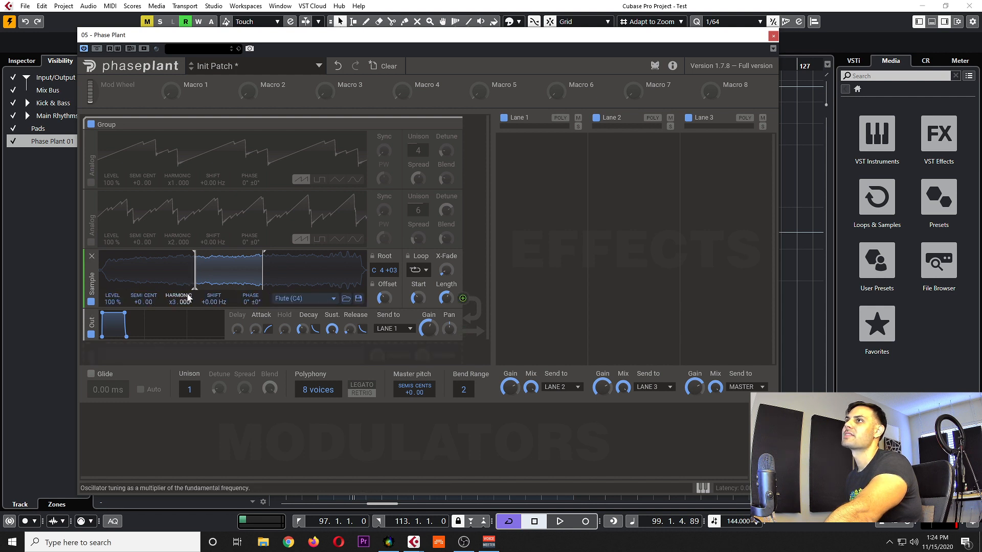
mouse_move(191, 290)
mouse_down()
mouse_move(214, 296)
mouse_move(192, 300)
mouse_up()
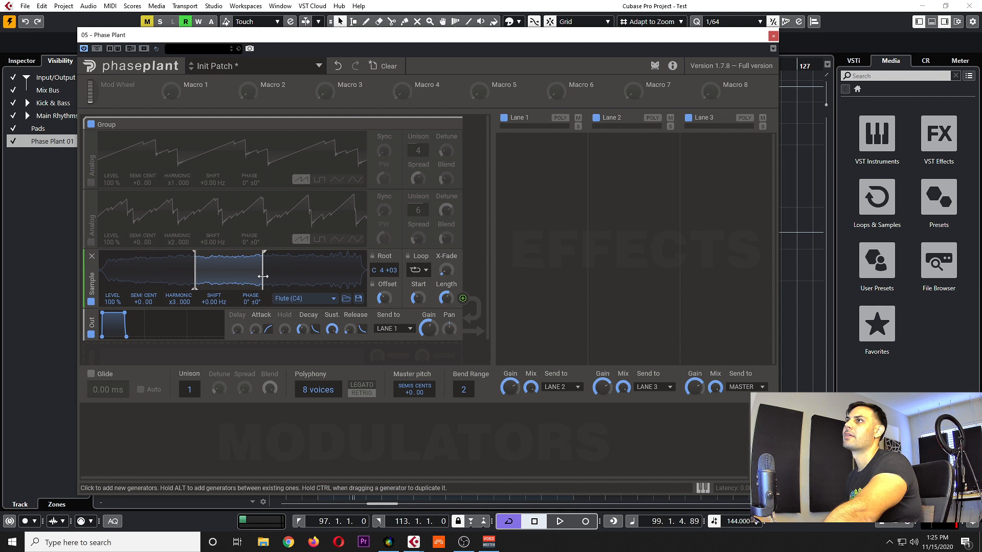
mouse_move(260, 266)
mouse_down()
mouse_move(291, 267)
mouse_move(264, 266)
mouse_up()
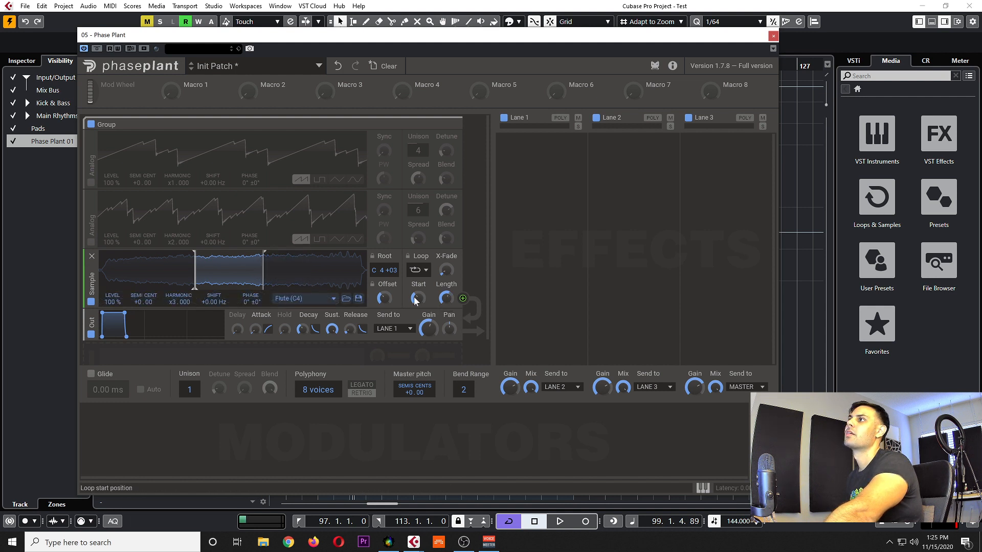
drag(417, 299, 403, 301)
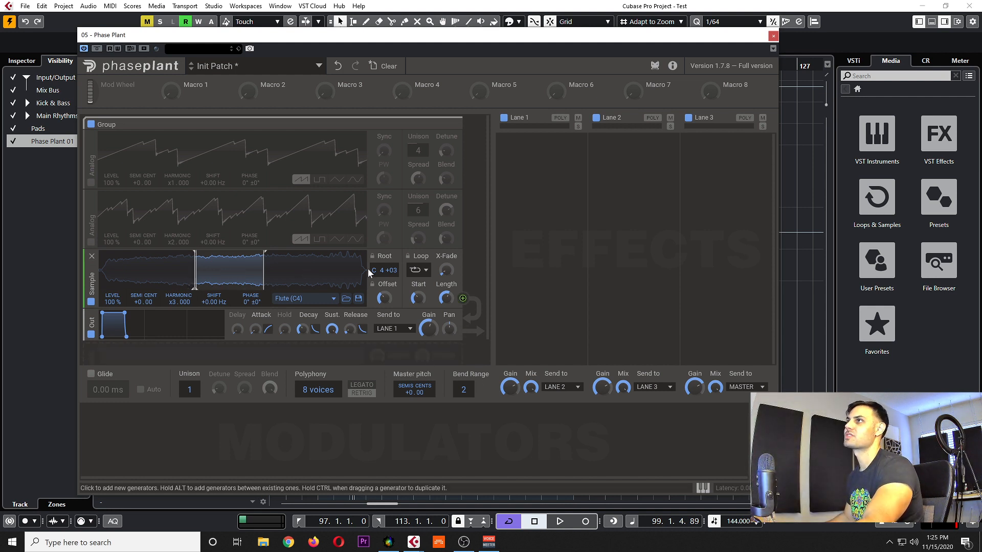
Step: Keep the flute sample's loop mode at Infinite and raise its loop crossfade to smooth the endpoints
click(418, 270)
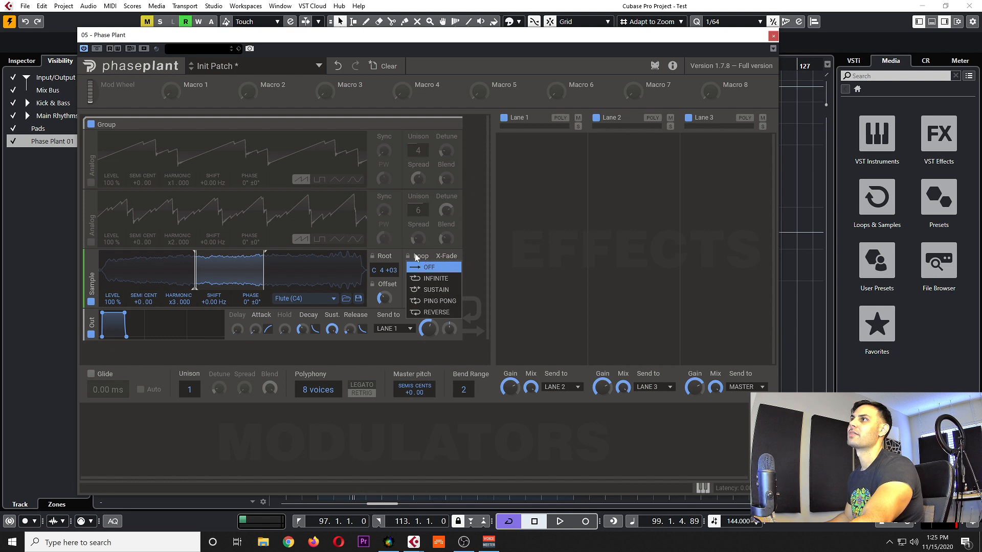
click(440, 280)
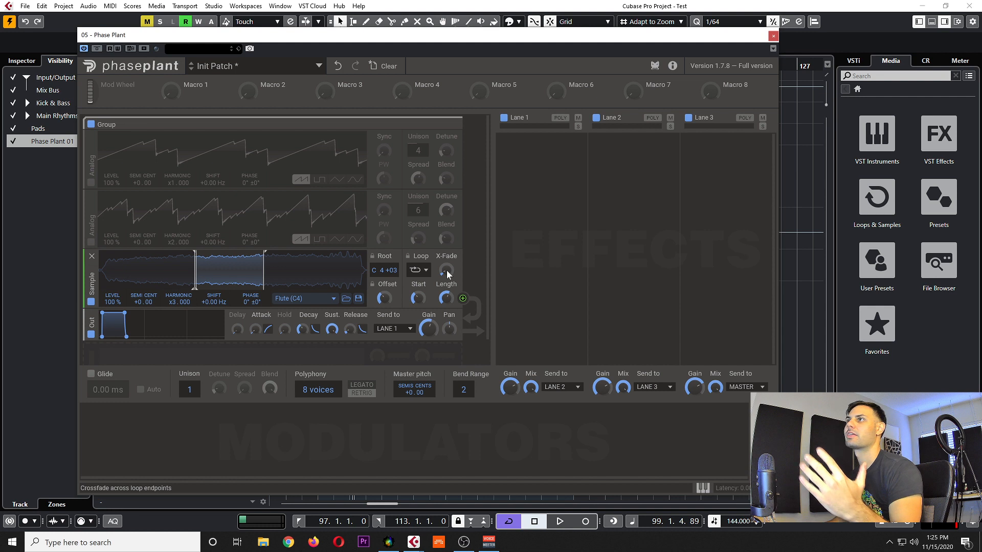
drag(447, 271, 447, 261)
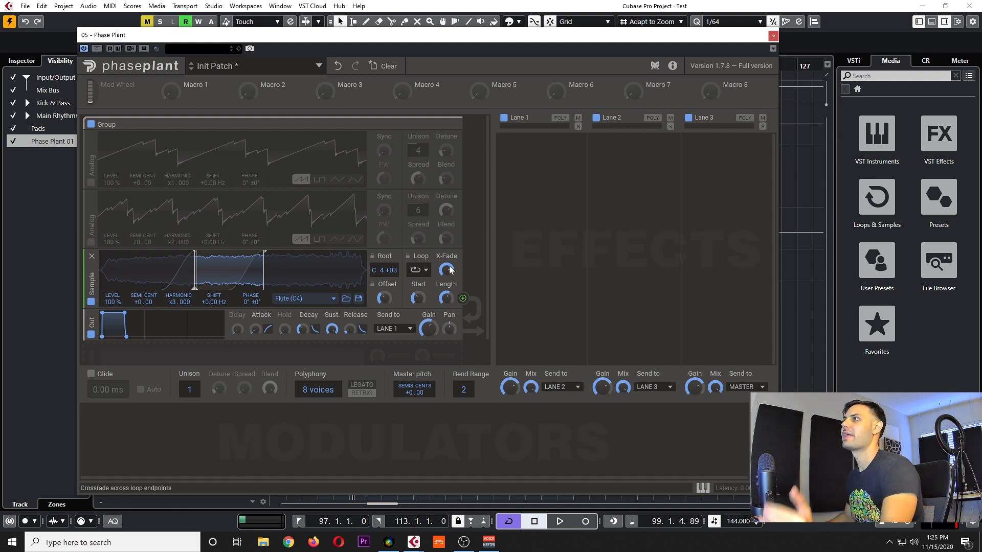
drag(450, 270, 450, 273)
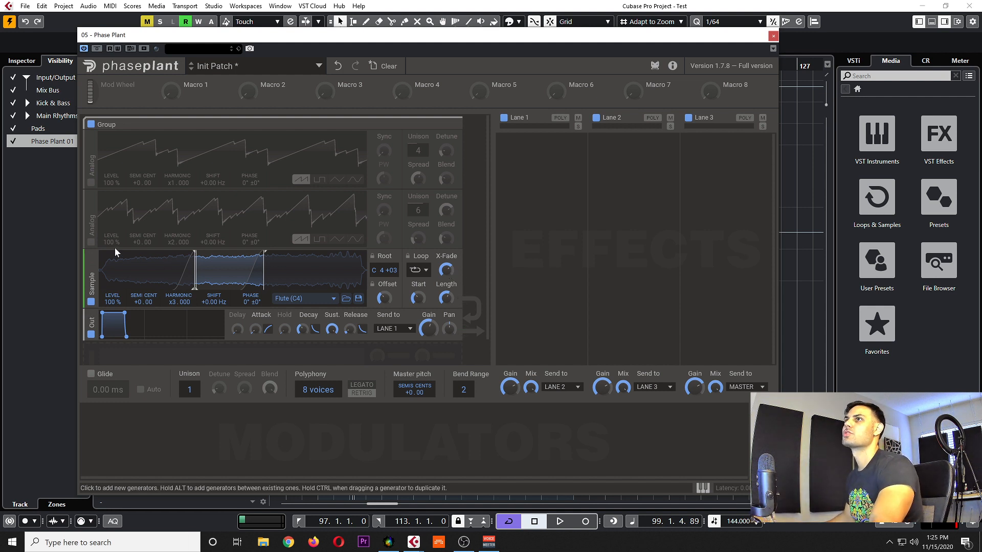
Step: Re-enable both Analog generators and set the flute sampler's harmonic to x2.000
click(91, 243)
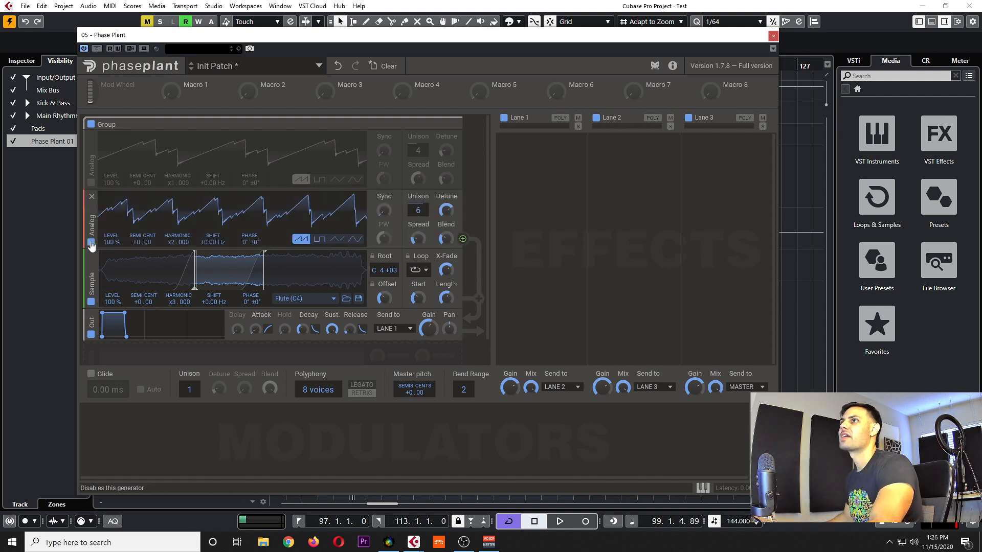
click(91, 183)
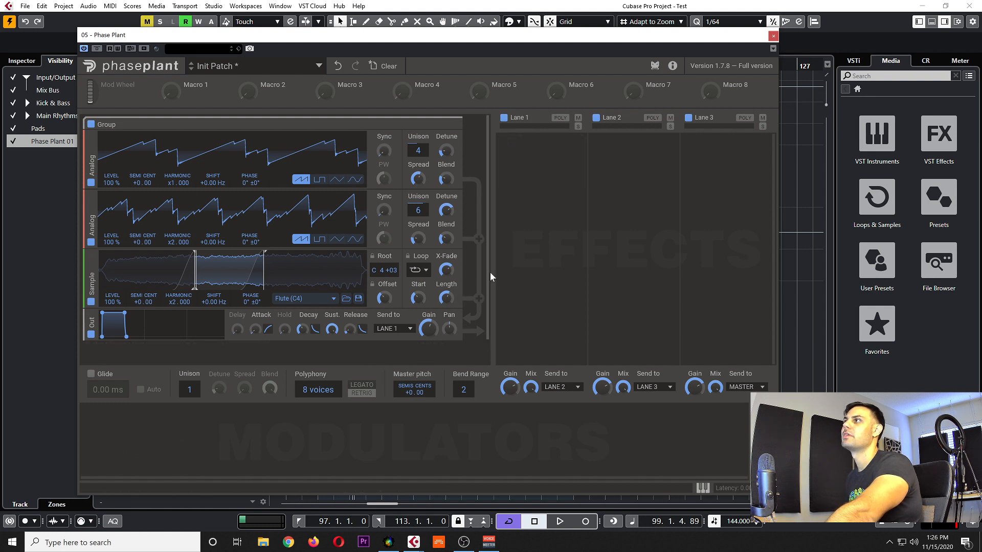
Step: Lengthen the output envelope's attack to about 470 ms and bend the attack curve inward for a slow fade-in
mouse_move(485, 269)
mouse_down()
mouse_move(485, 287)
mouse_move(486, 269)
mouse_up()
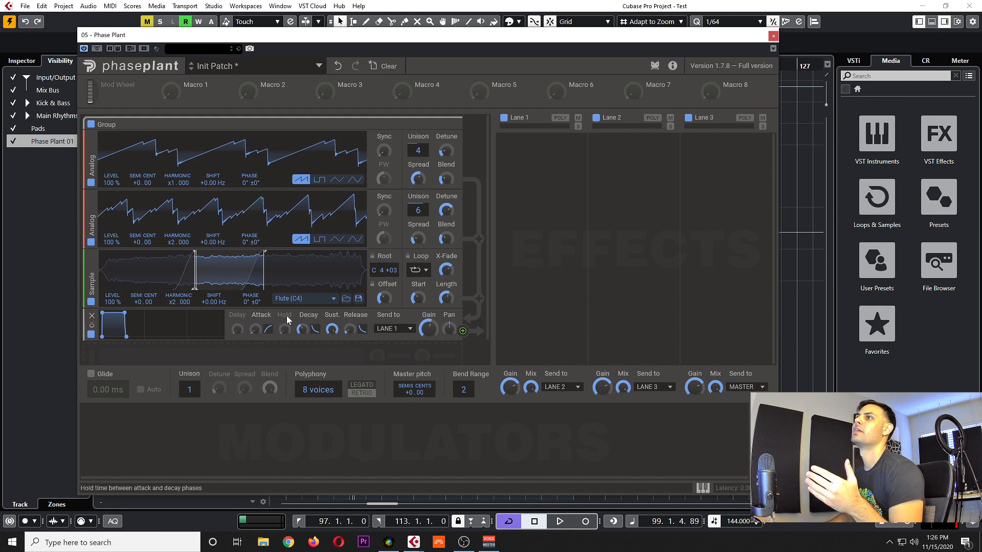
drag(259, 330, 259, 309)
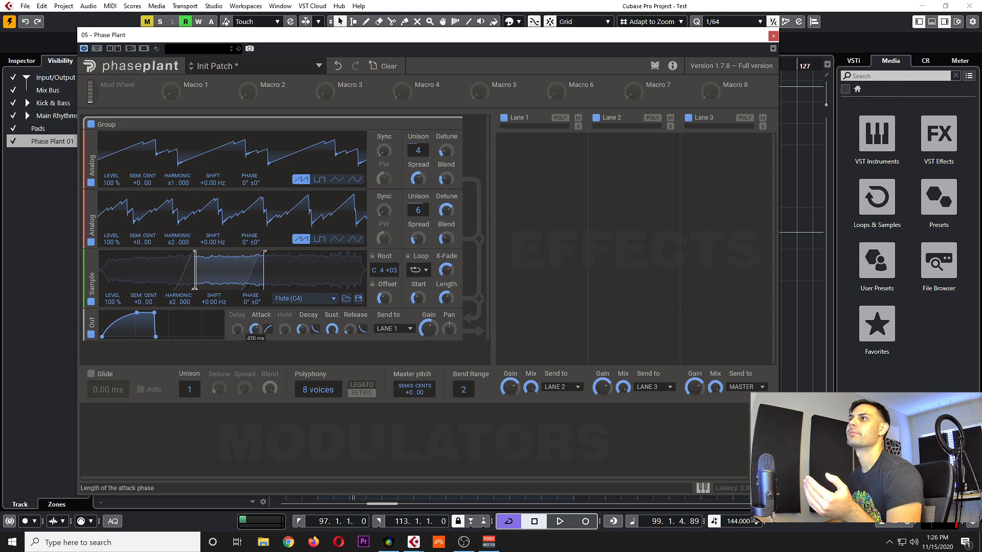
drag(267, 328, 268, 339)
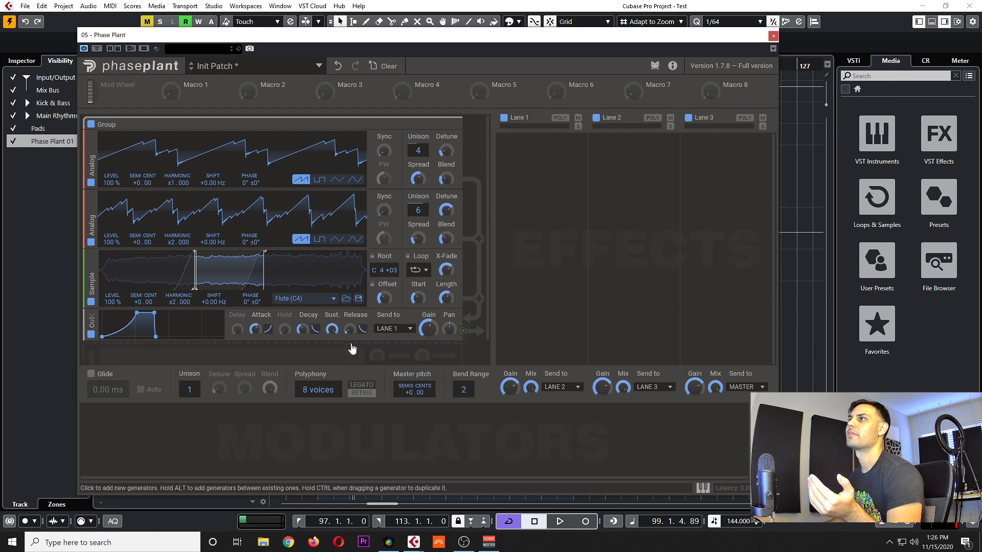
Step: Lengthen the output envelope's release to about 1.8 s
drag(355, 332, 355, 322)
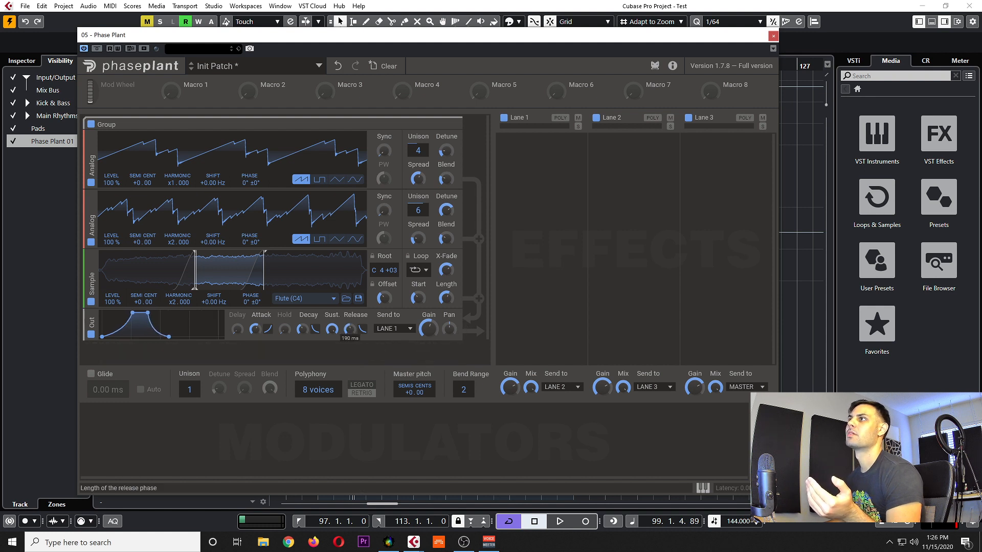
drag(355, 322, 352, 333)
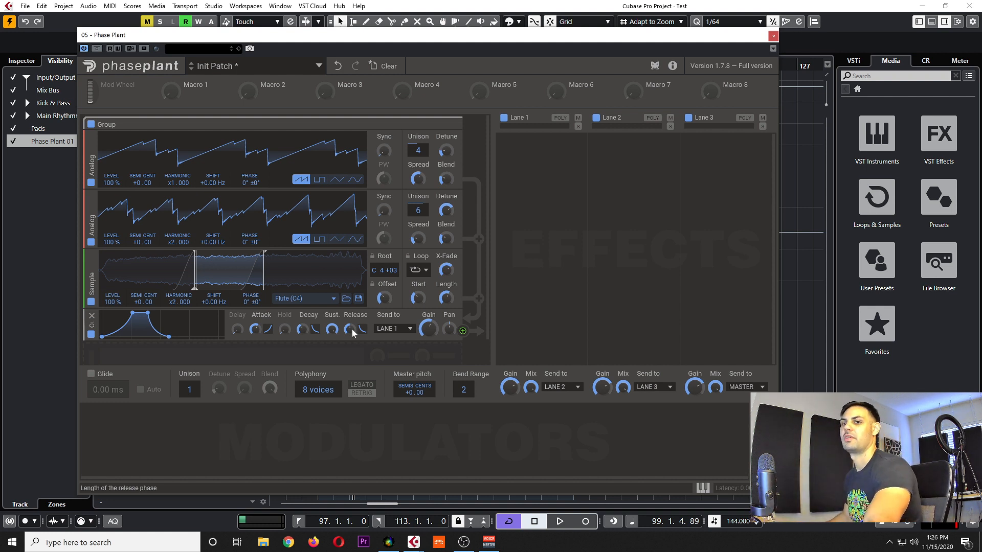
drag(349, 329, 349, 321)
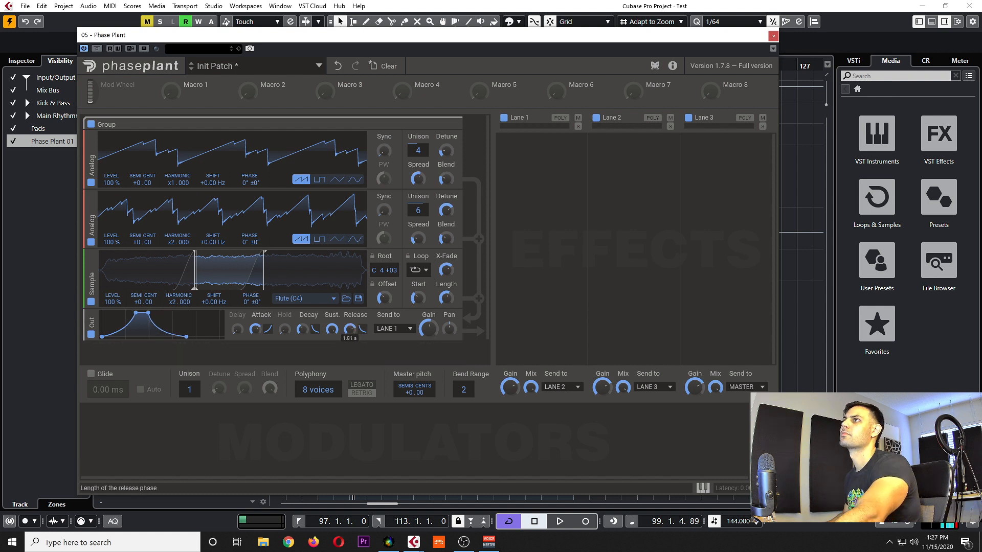
drag(351, 330, 351, 325)
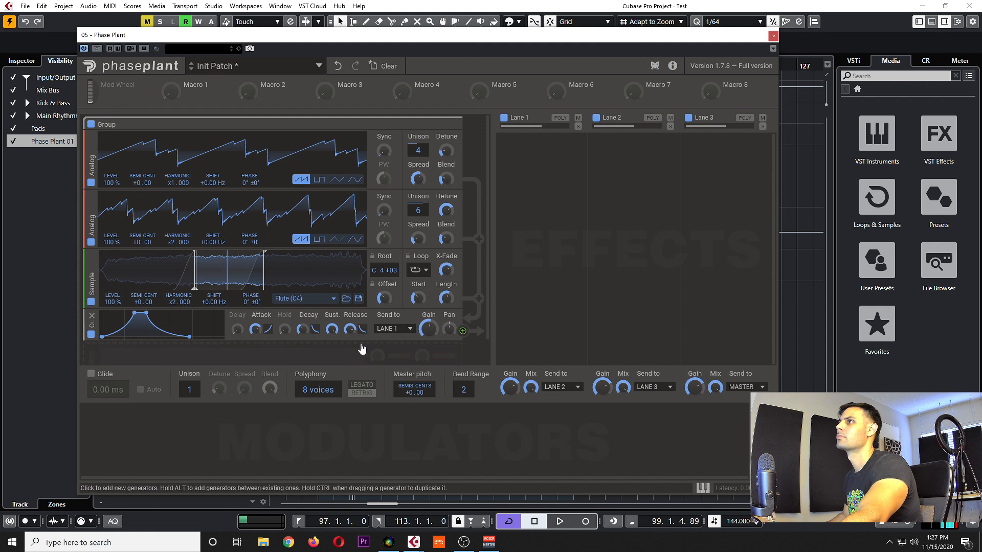
drag(348, 330, 348, 334)
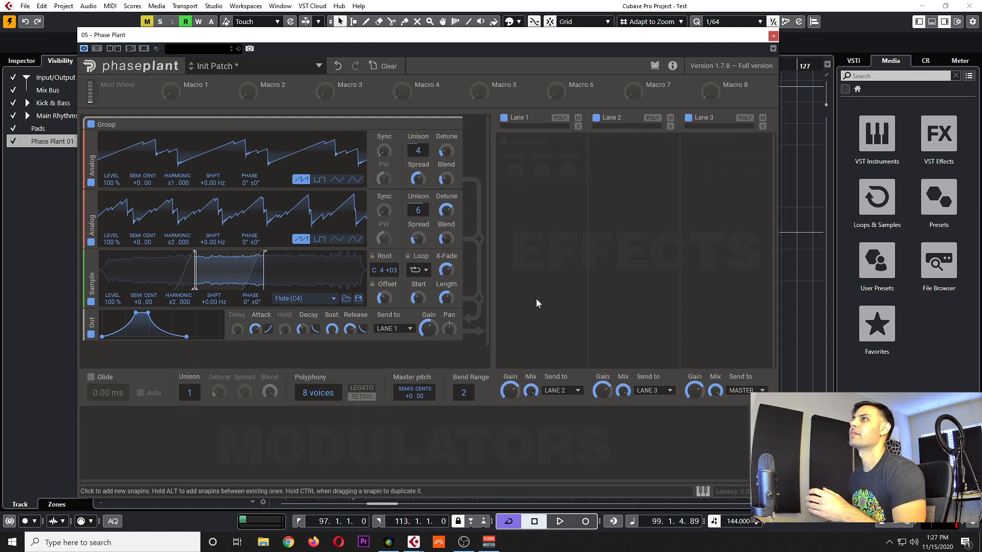
Step: Add an Ensemble effect to Lane 1 and set it to 16 voices
click(515, 173)
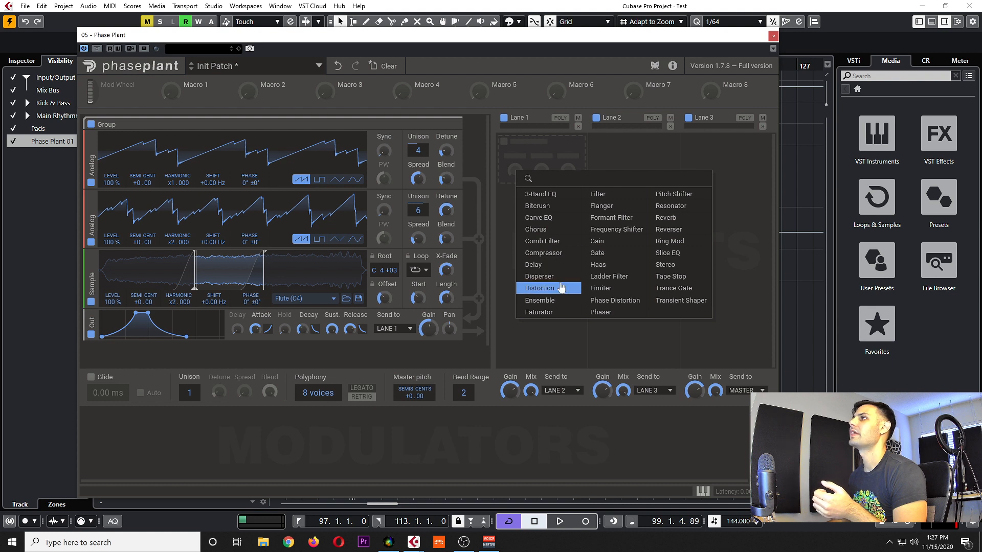
click(550, 305)
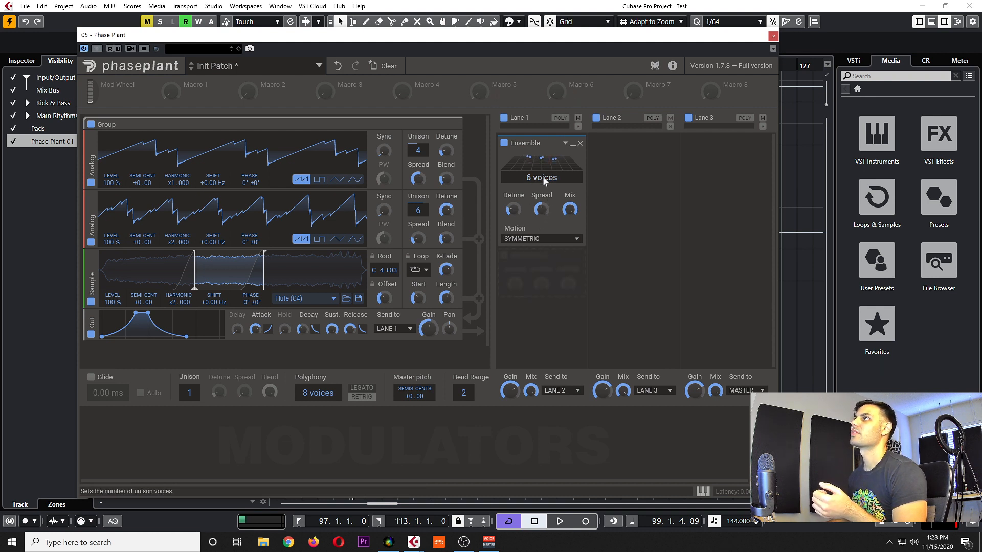
drag(541, 178, 541, 162)
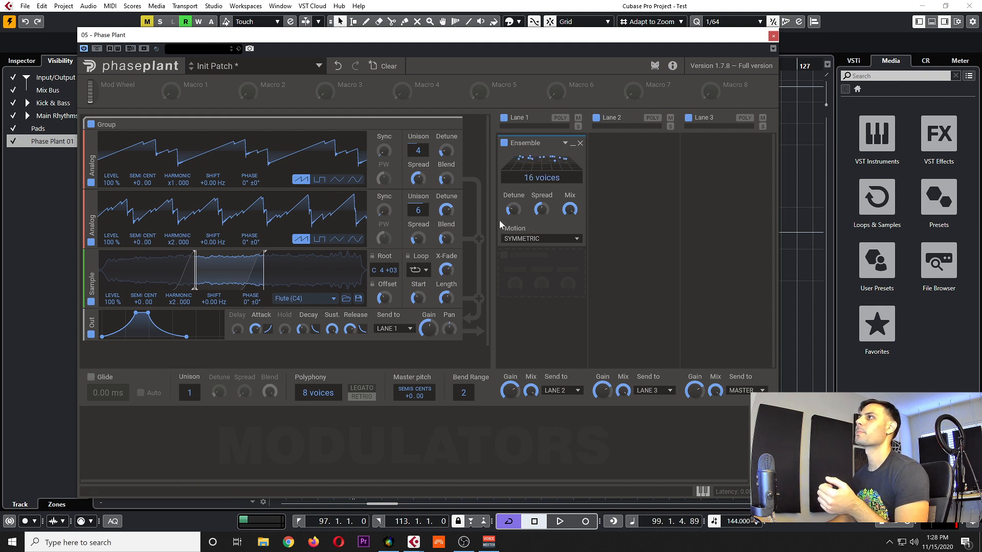
Step: Try the Symmetric and Random motion patterns on the Ensemble effect
click(542, 239)
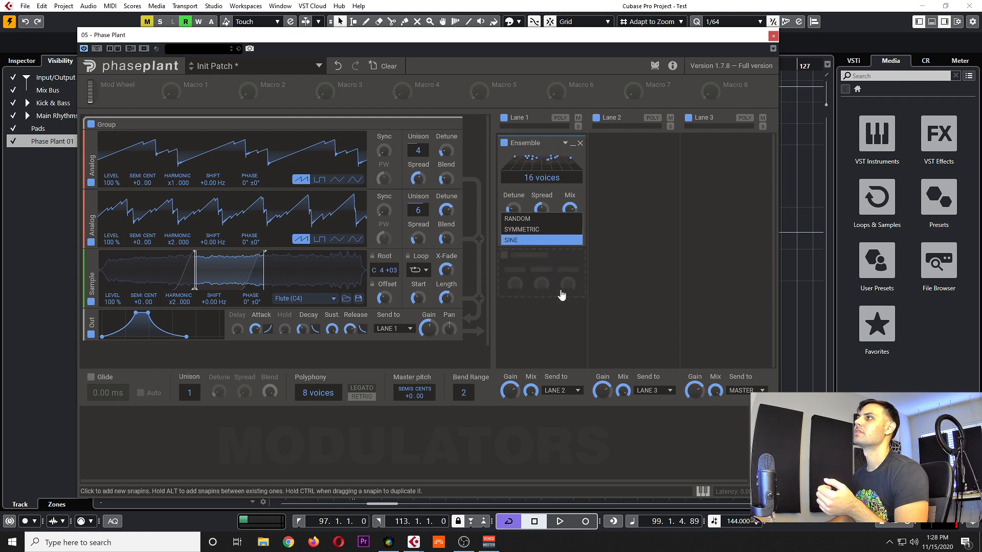
click(559, 291)
click(537, 239)
click(527, 240)
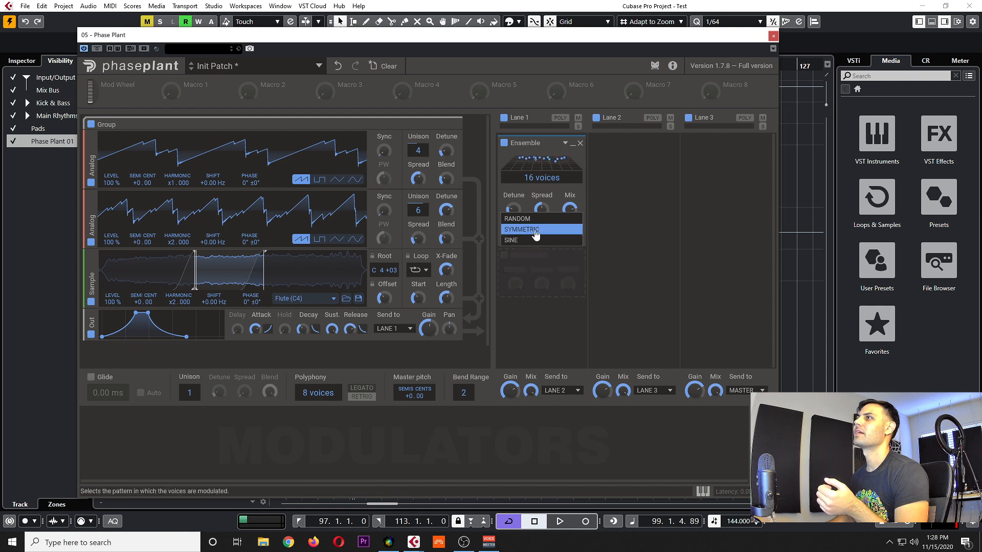
click(535, 230)
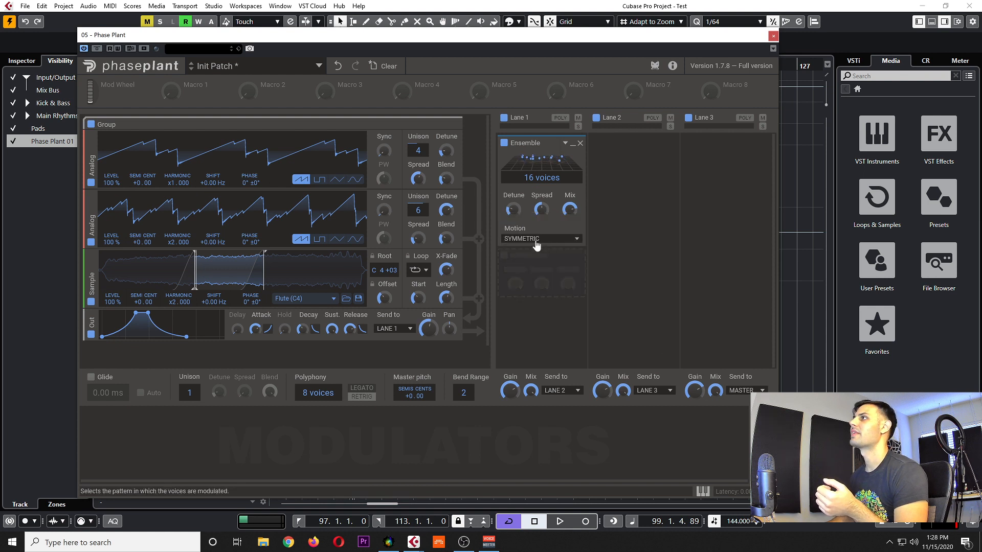
click(537, 238)
click(531, 229)
key(alt+Tab)
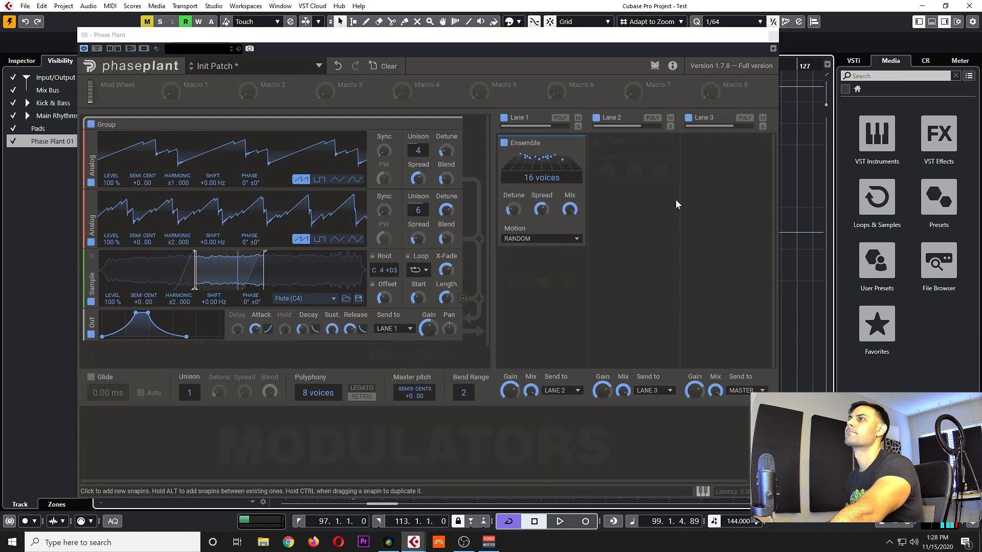
Step: Adjust the Ensemble's detune, spread and mix, and set it to 8 voices with Symmetric motion
drag(541, 209, 513, 196)
drag(542, 209, 570, 217)
drag(541, 177, 542, 198)
click(543, 238)
click(550, 240)
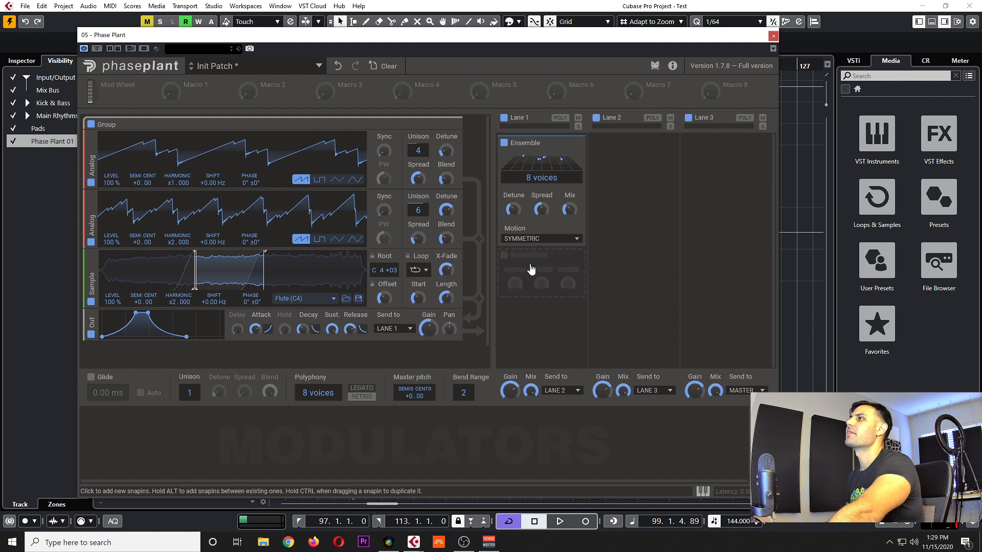
Step: Add a Distortion effect below the Ensemble in Lane 1, with the Saturate type and a reduced mix
click(537, 268)
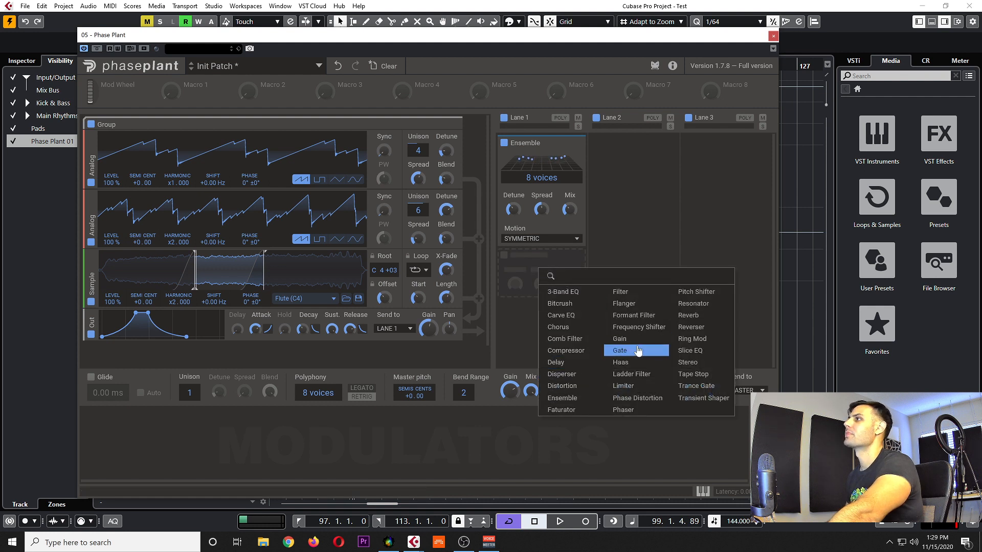
click(562, 385)
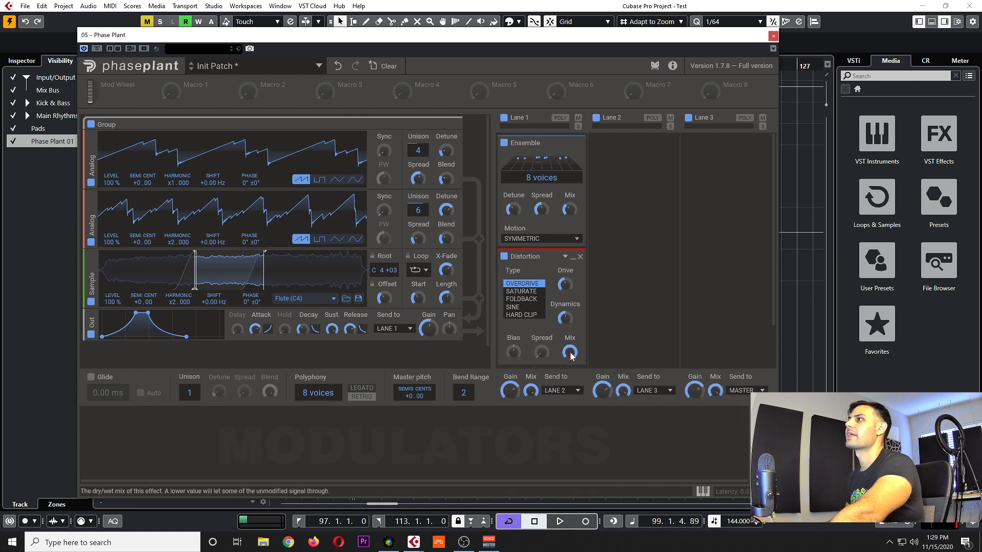
drag(571, 357, 571, 373)
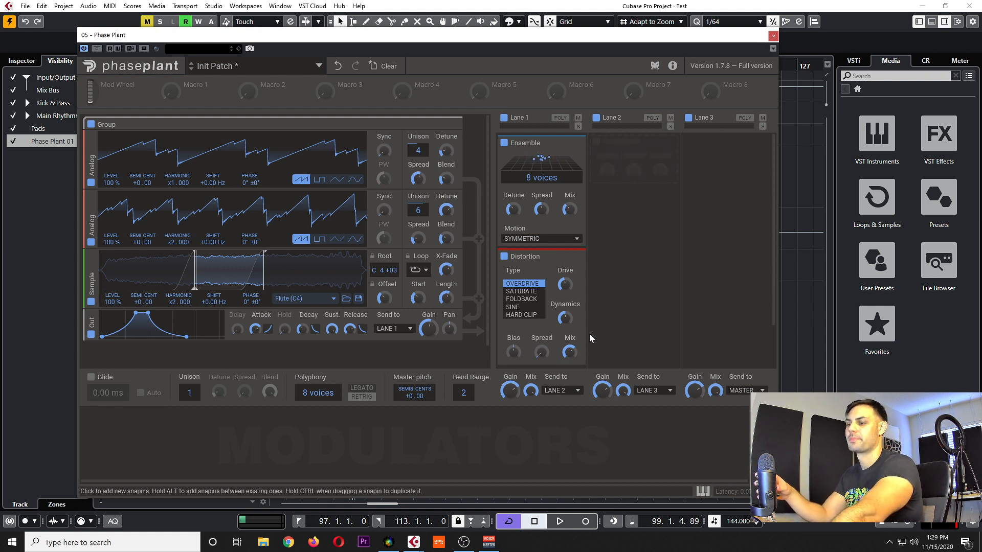
click(521, 291)
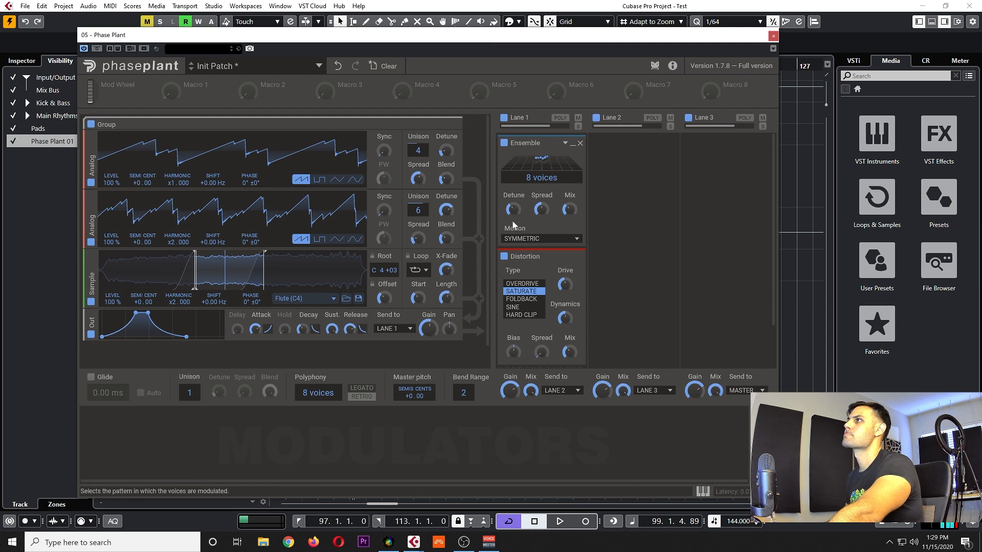
click(527, 284)
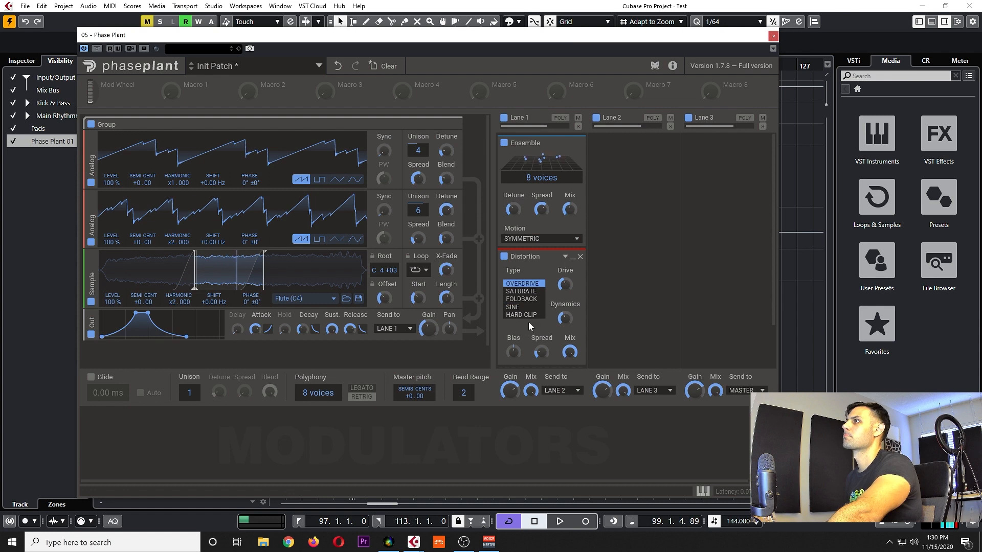
click(540, 291)
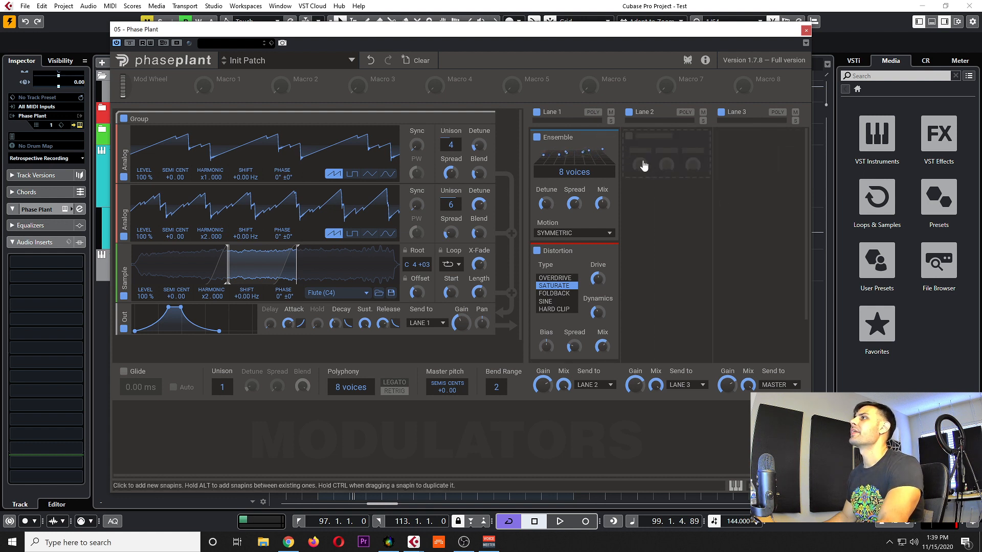
Step: Add a Resonator effect to Lane 2 and tune it to G#3
click(661, 168)
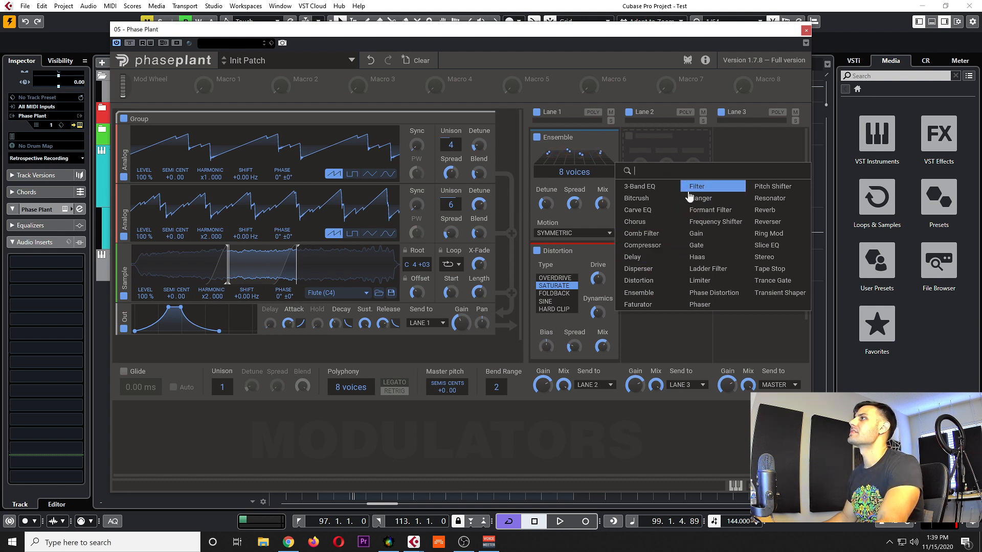
click(779, 204)
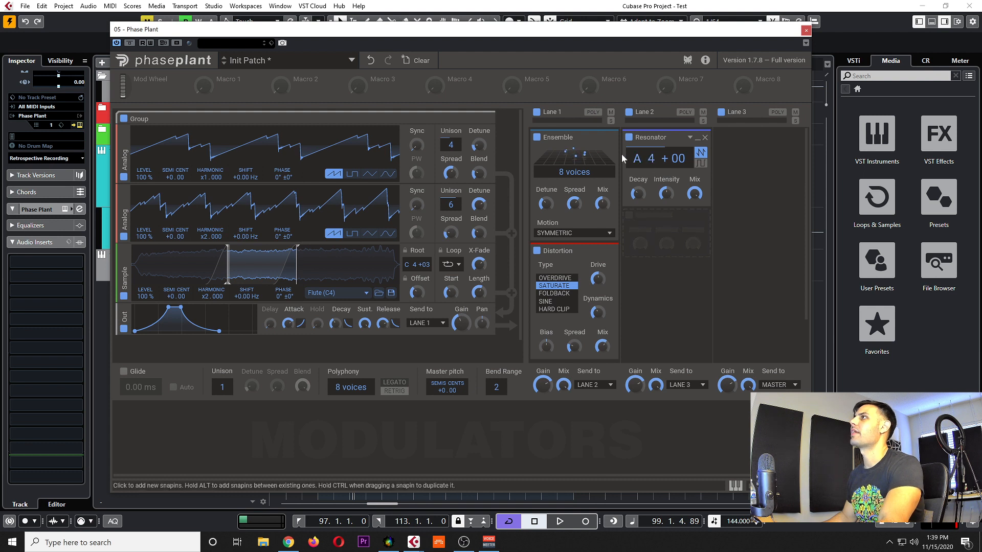
drag(636, 164, 637, 145)
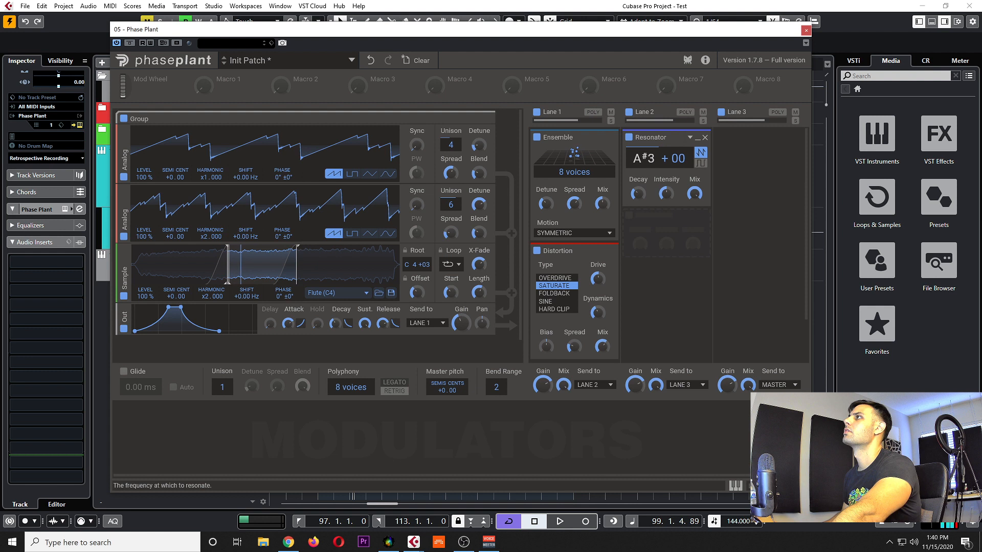
drag(644, 158, 644, 140)
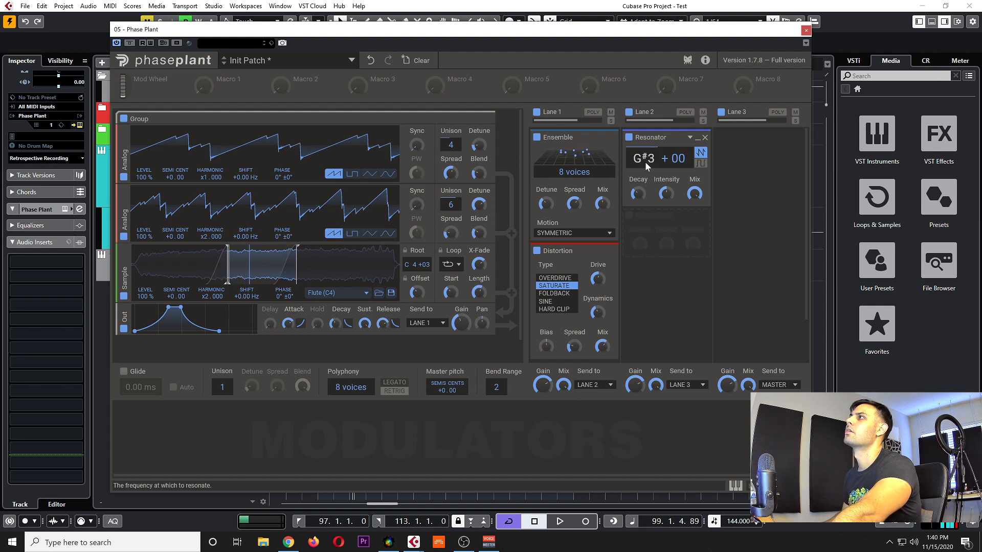
Step: Try the Resonator's odd-harmonics mode and return it to the sawtooth mode
drag(399, 31, 312, 28)
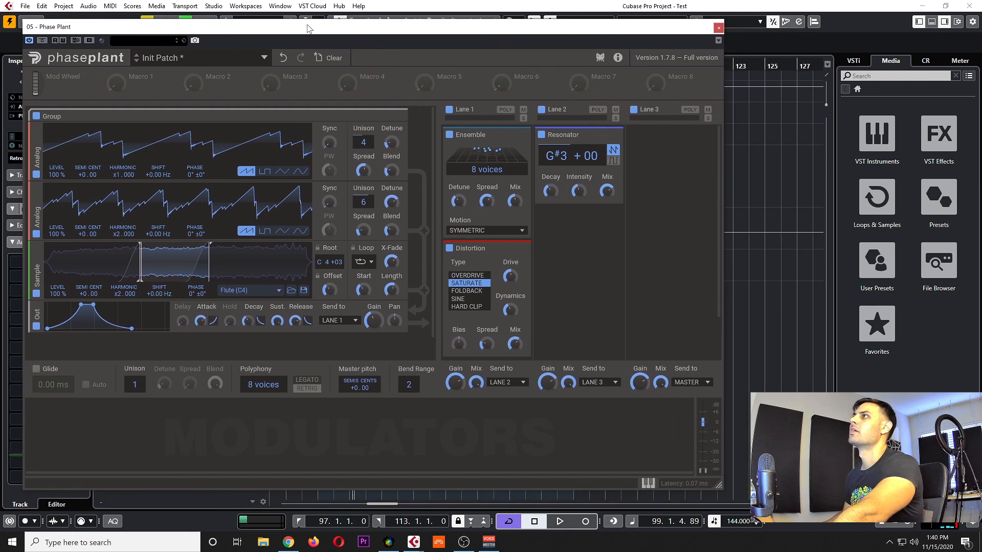
click(615, 162)
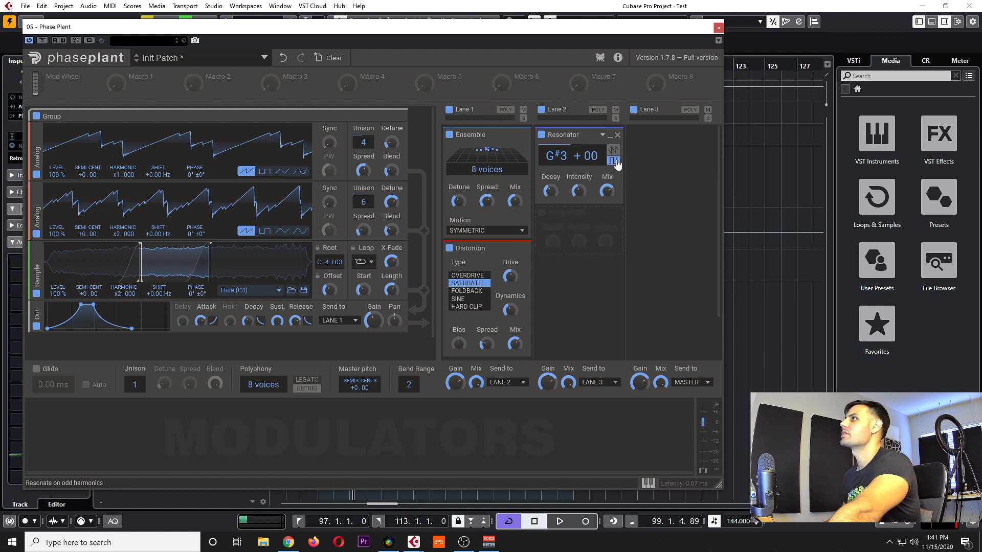
click(613, 149)
drag(520, 28, 529, 23)
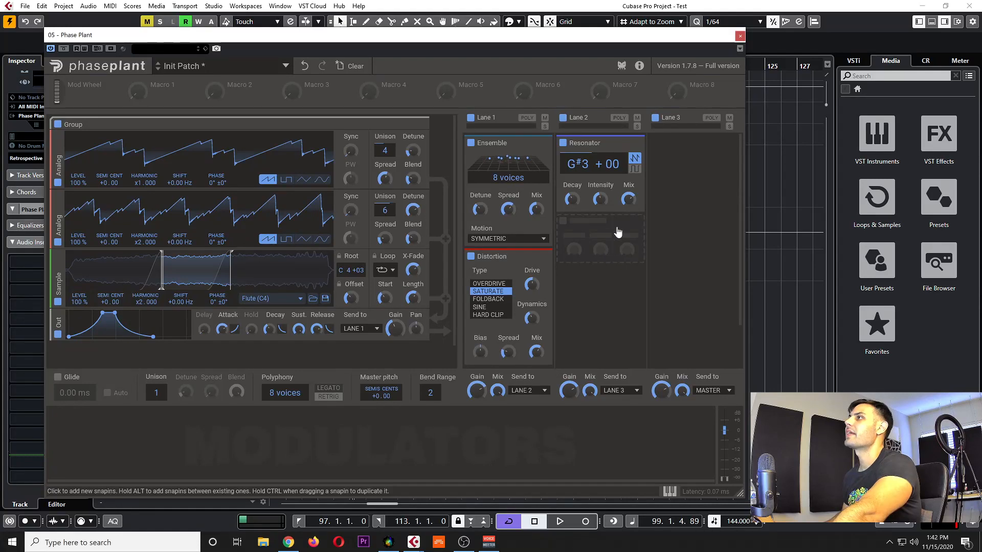
Step: Add a Reverb effect below the Resonator in Lane 2 and lower its mix
click(608, 235)
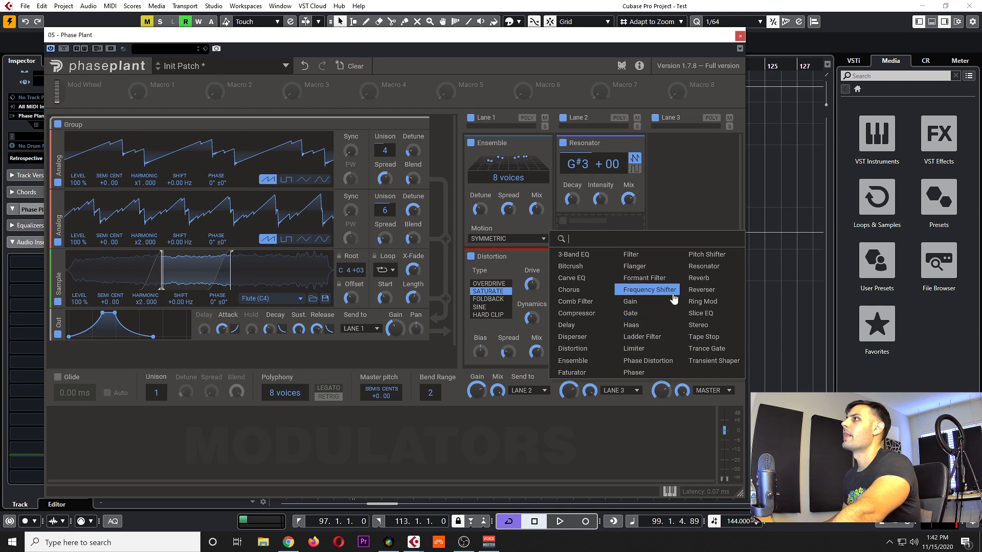
click(709, 283)
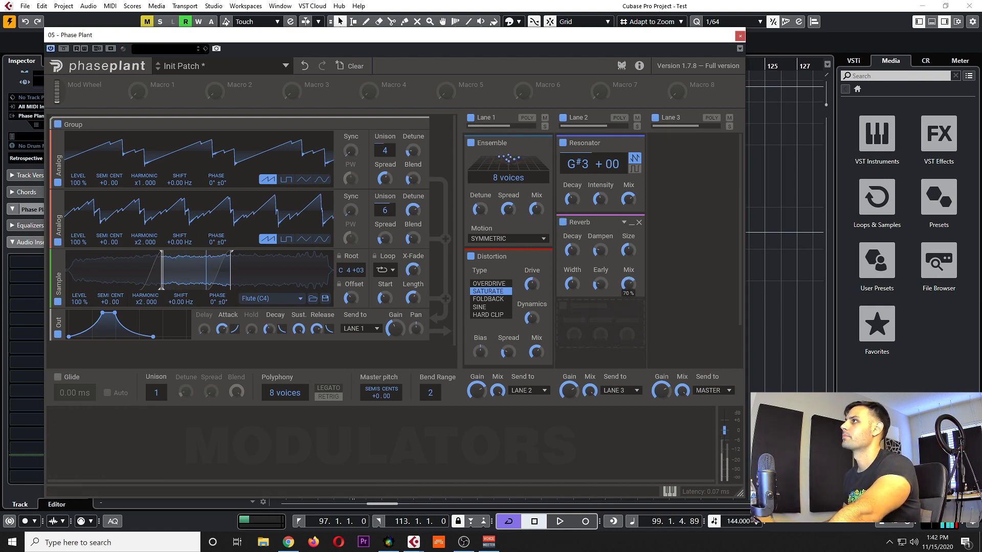
drag(629, 285, 633, 310)
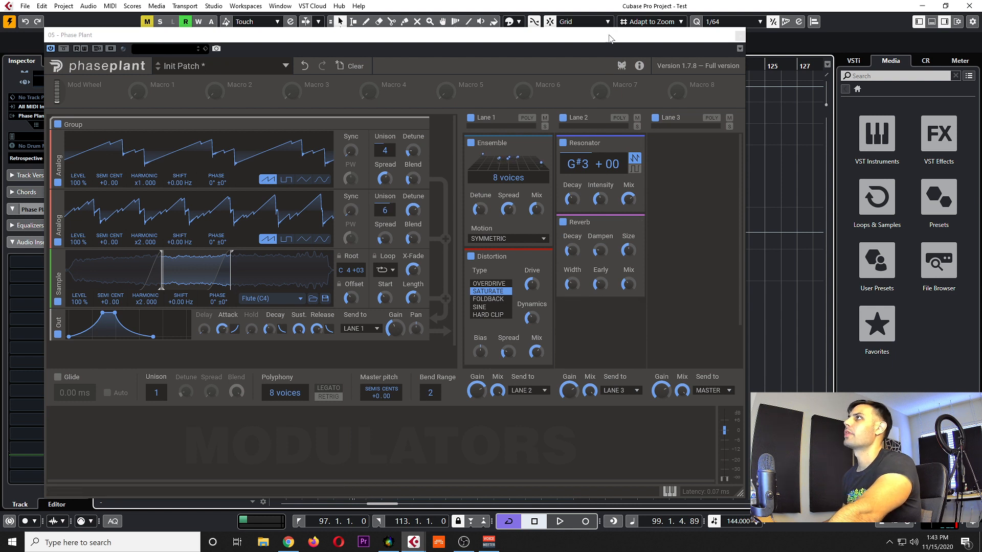
Step: Add a Filter effect below the Reverb in Lane 2, set it to band-pass and lower its cutoff
drag(609, 38, 633, 35)
click(622, 317)
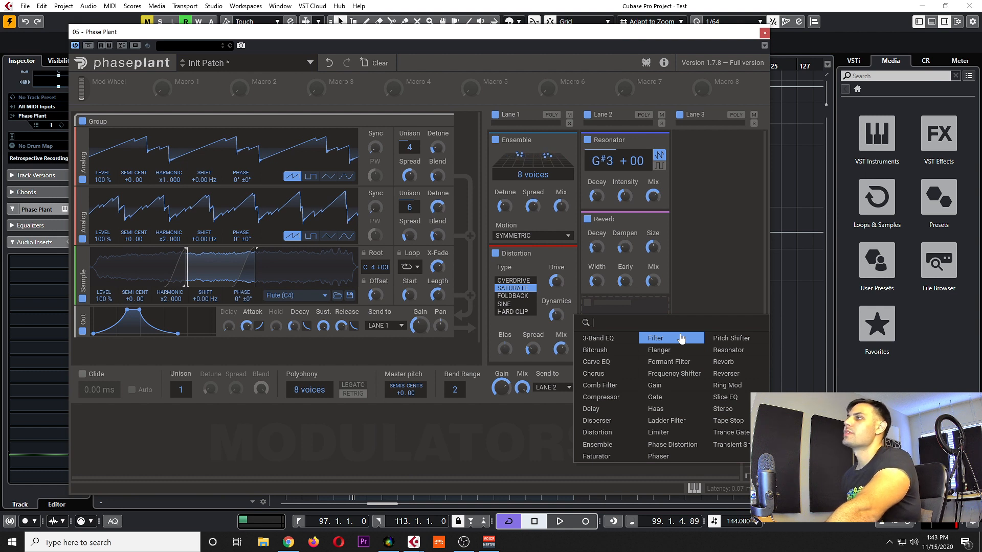
click(665, 343)
scroll(641, 328, down, 3)
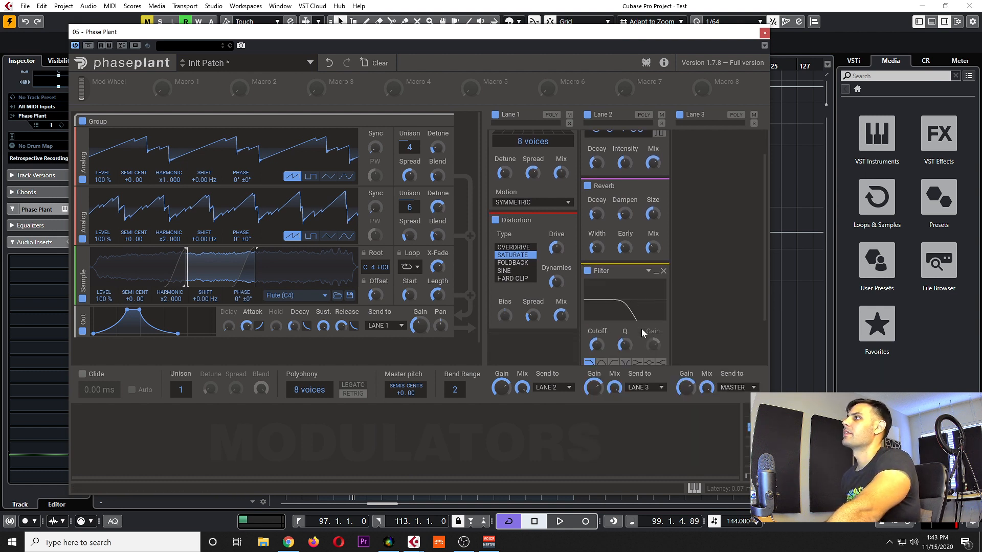
click(602, 312)
mouse_move(625, 294)
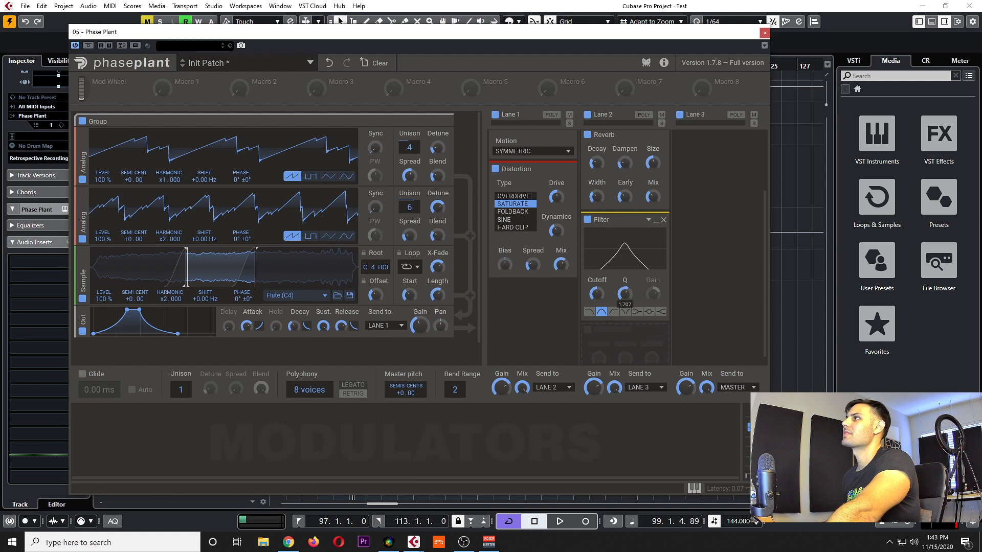
drag(596, 293, 596, 302)
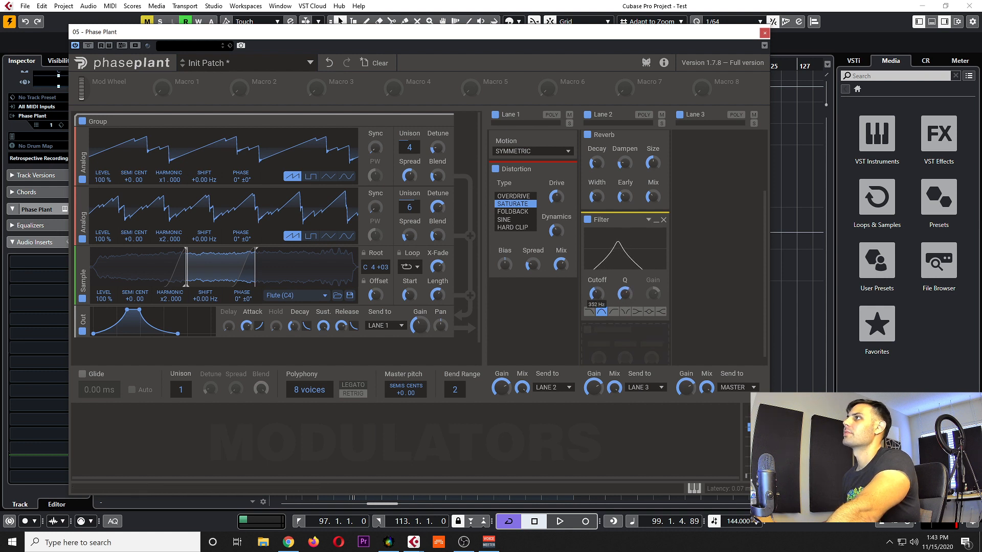
Step: Assign Macro 1 to the Lane 2 Filter's cutoff, name it BPF Sweep and raise the macro knob
mouse_move(182, 94)
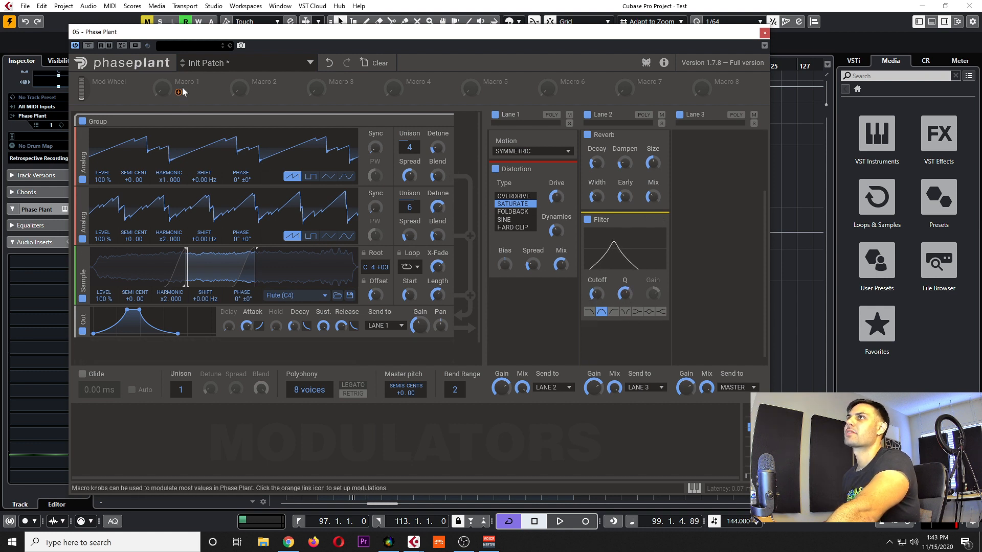
drag(178, 93, 596, 294)
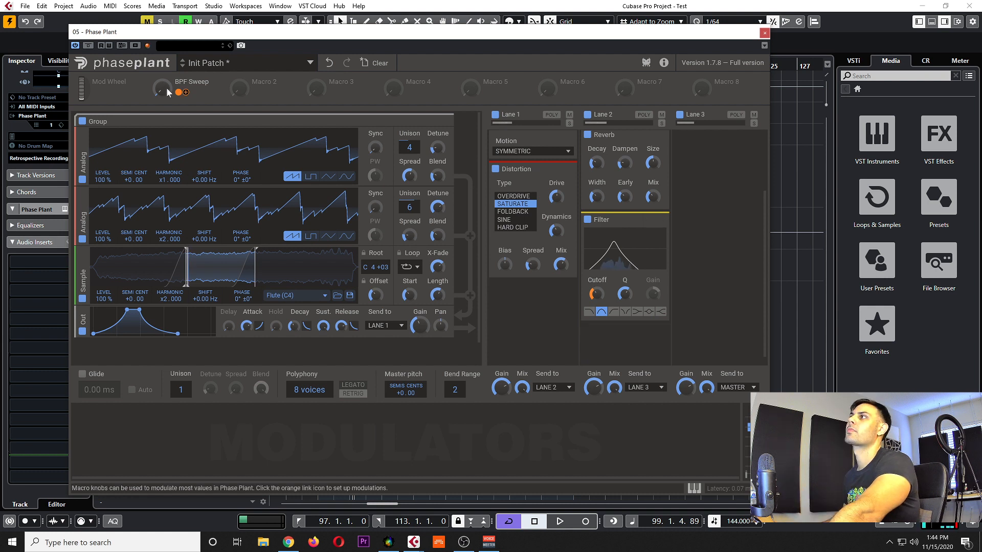
drag(162, 88, 161, 65)
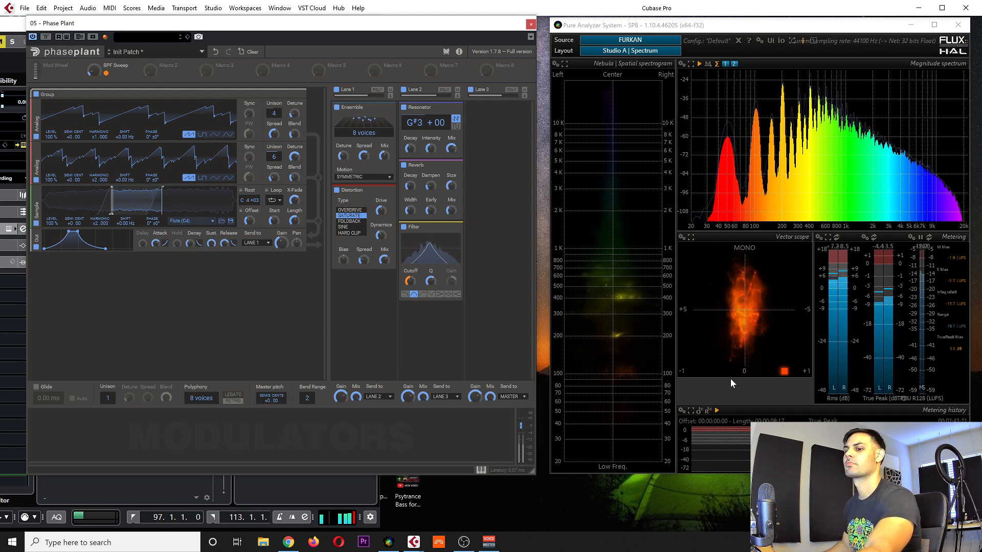
mouse_move(411, 282)
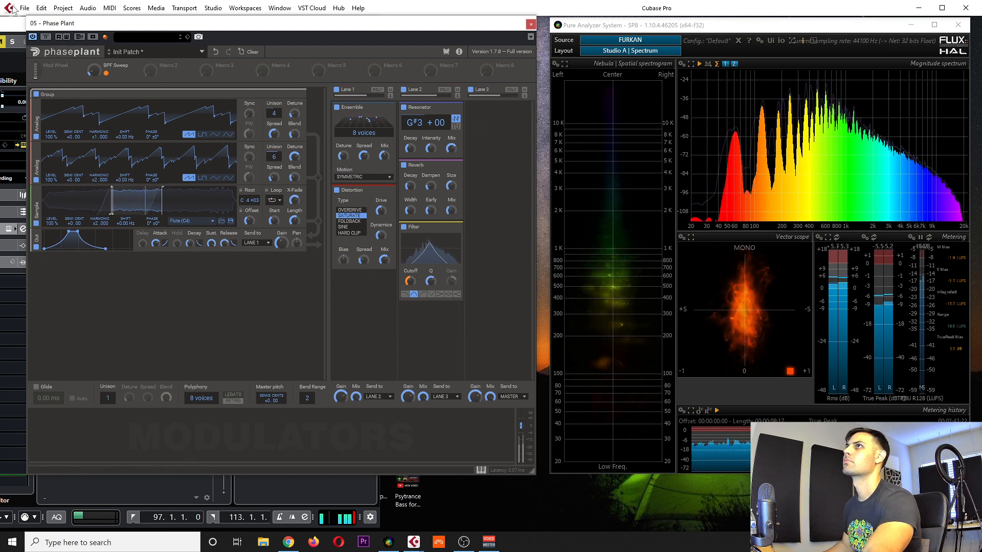
drag(98, 76, 97, 65)
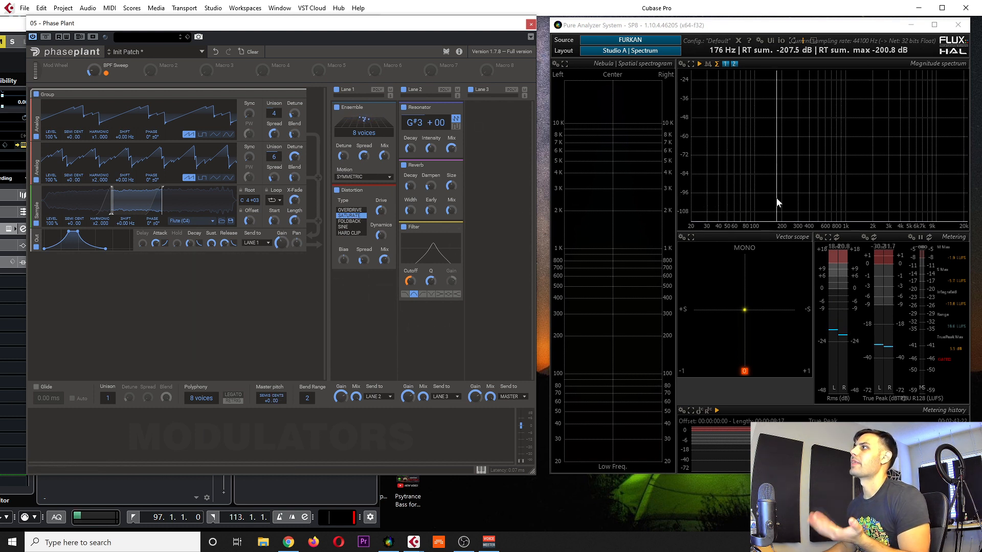
click(495, 125)
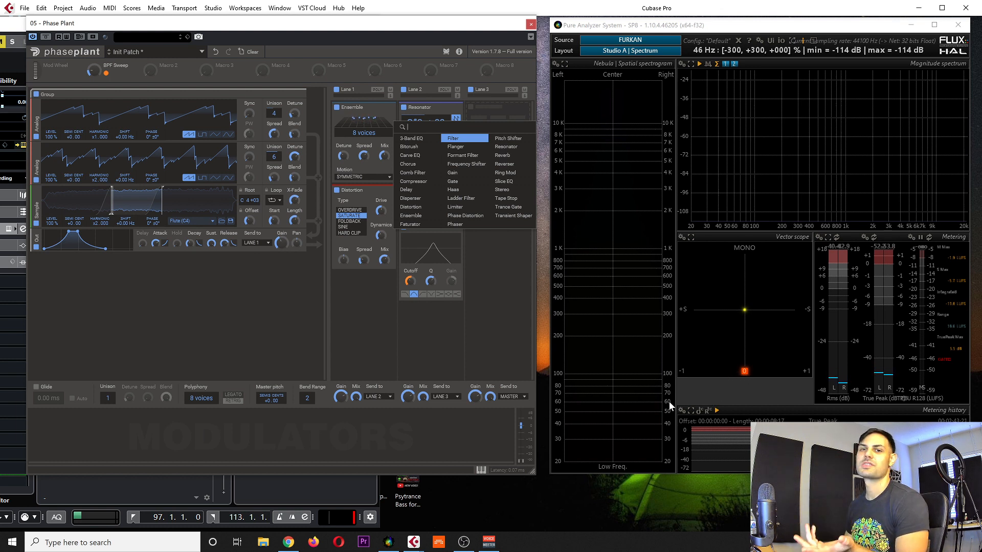
click(501, 286)
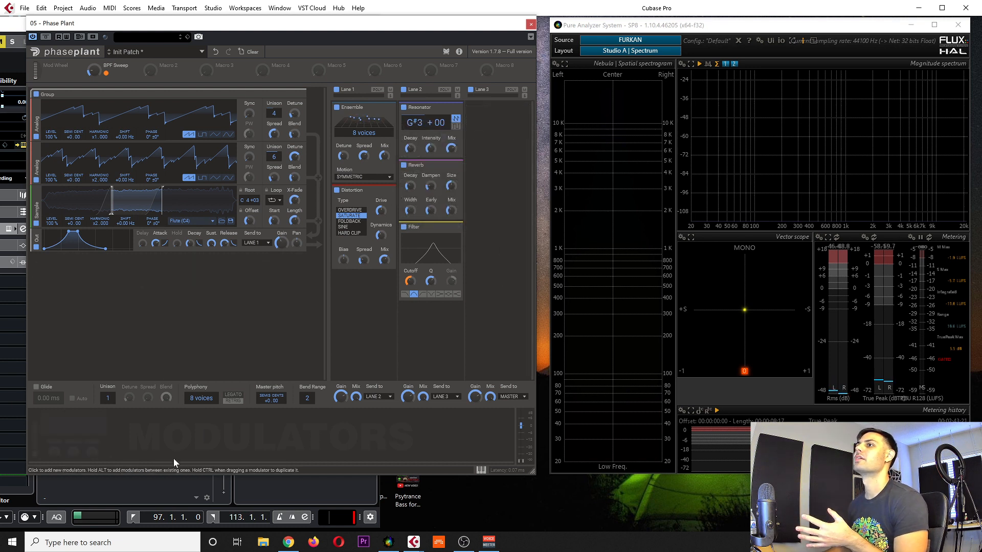
click(175, 489)
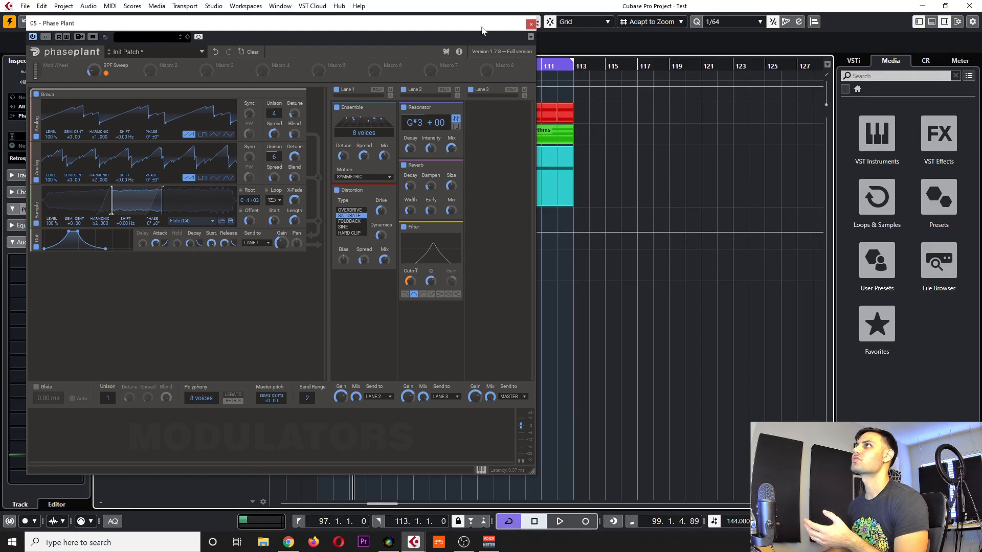
Step: Enlarge the Phase Plant window and add a Slice EQ effect to Lane 3
drag(533, 472, 756, 508)
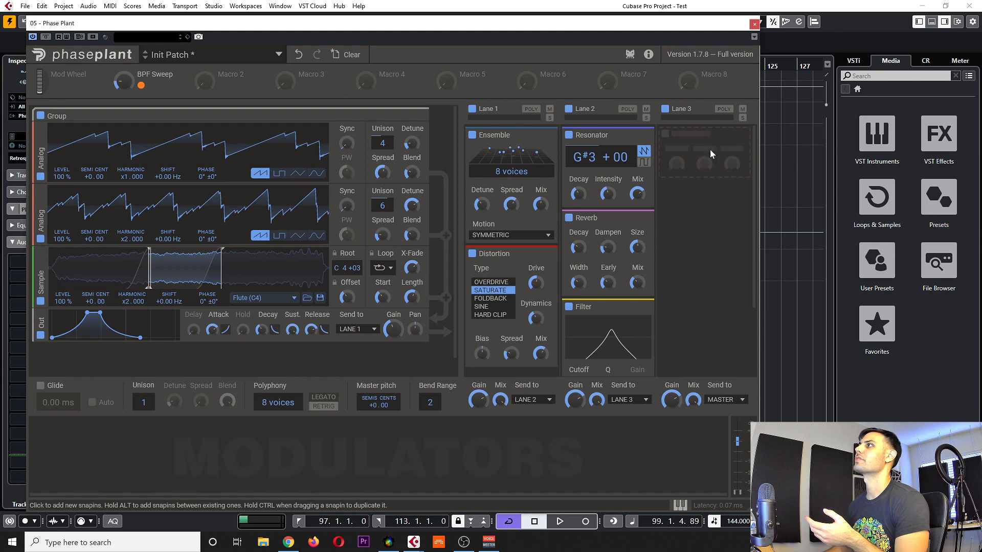
click(709, 150)
click(724, 231)
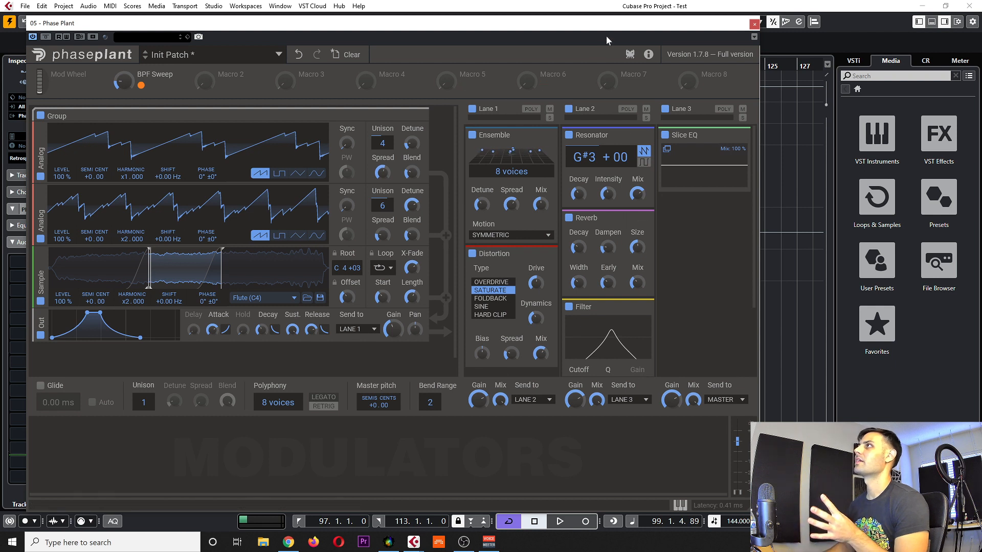
drag(566, 28, 551, 30)
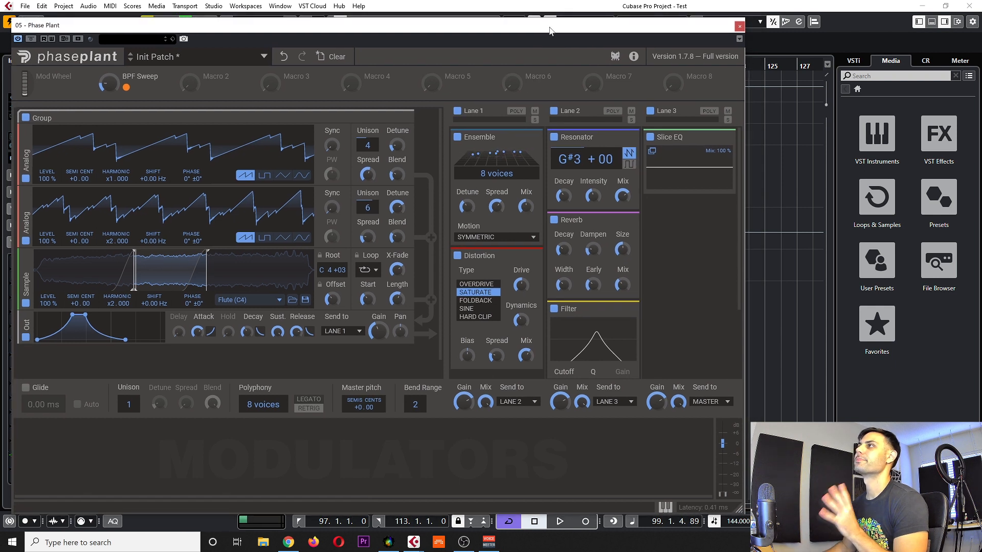
Step: Open the Slice EQ editor and add a low-cut filter at about 301 Hz
click(653, 152)
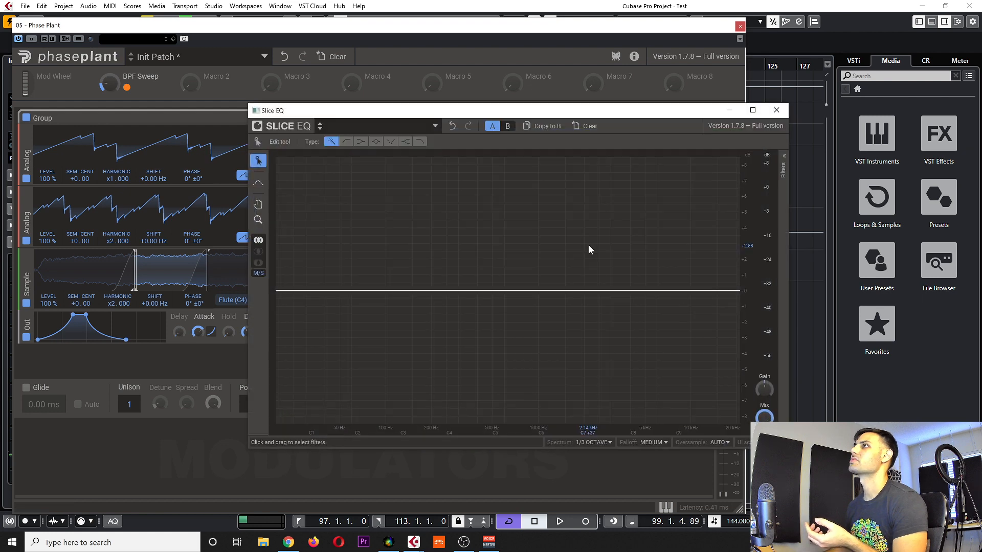
click(346, 146)
drag(296, 296, 458, 299)
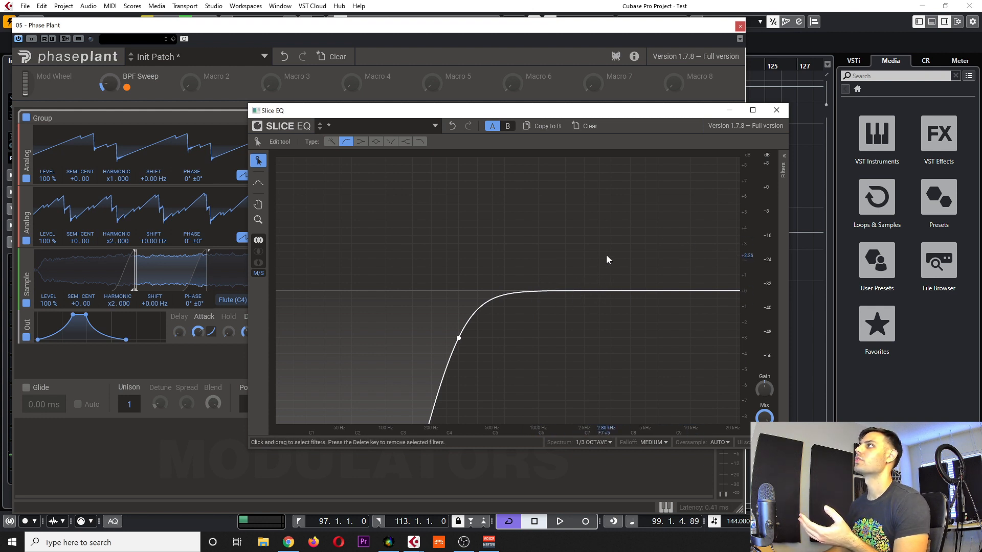
Step: Try a peak cut at about 1.58 kHz in the Slice EQ on the side, both and mid channels, and delete it
click(375, 142)
drag(572, 290, 570, 324)
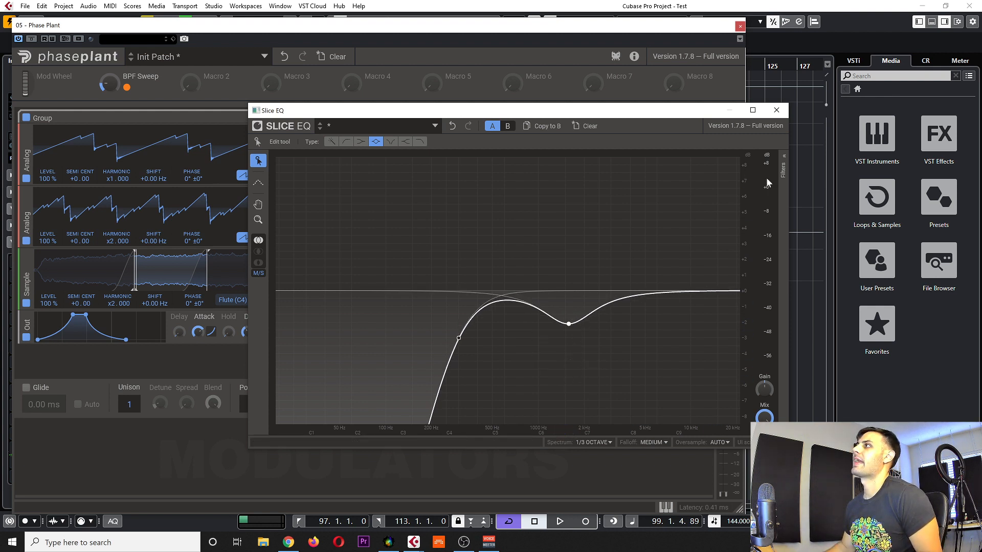
click(781, 170)
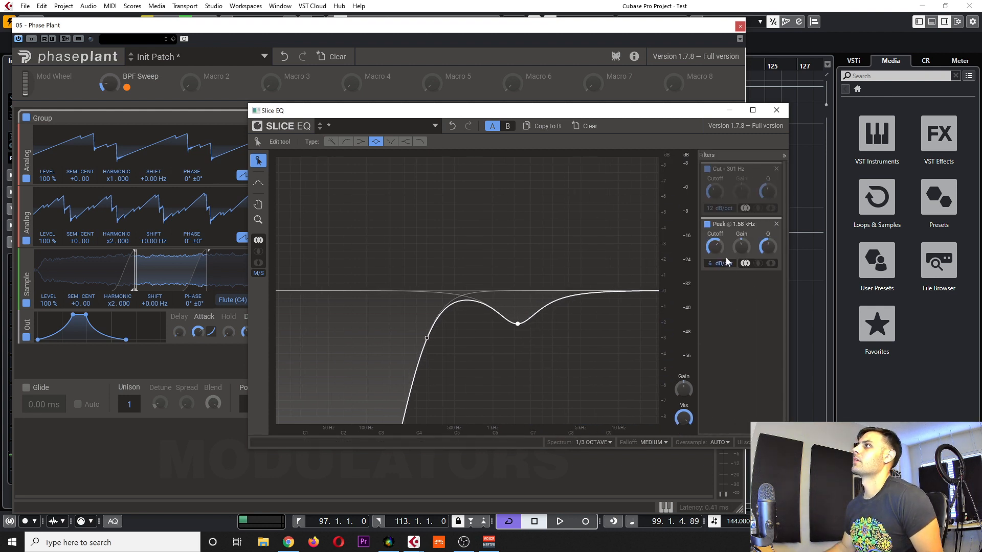
click(769, 263)
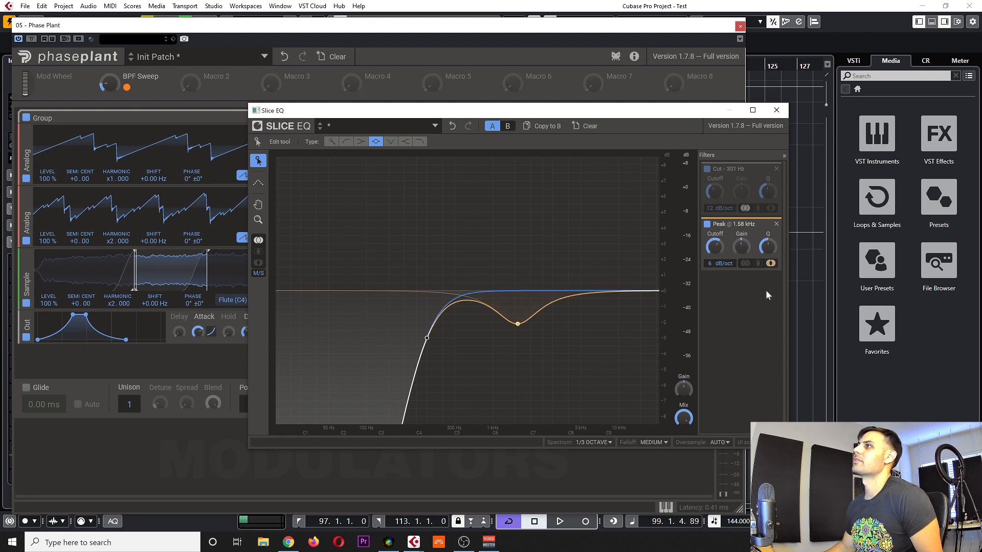
click(744, 264)
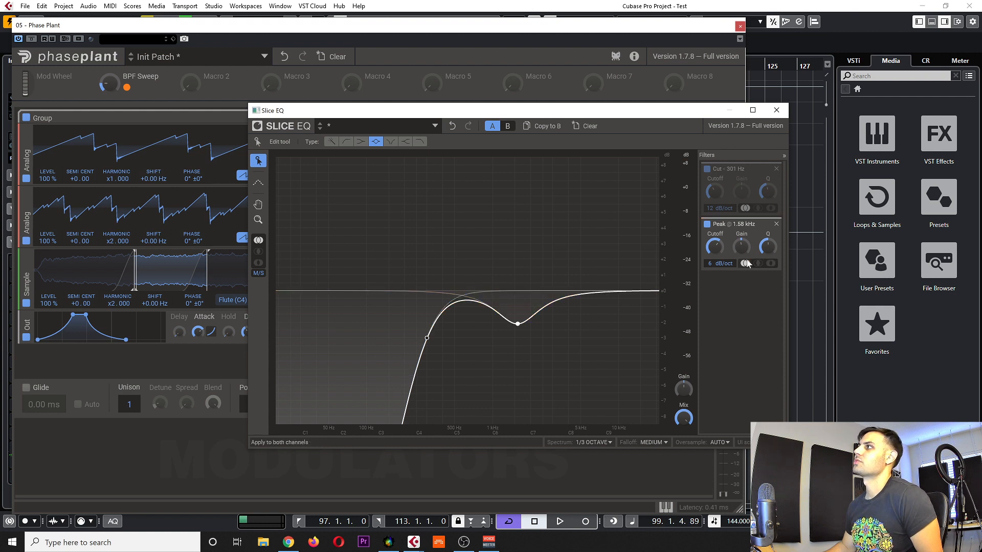
click(758, 263)
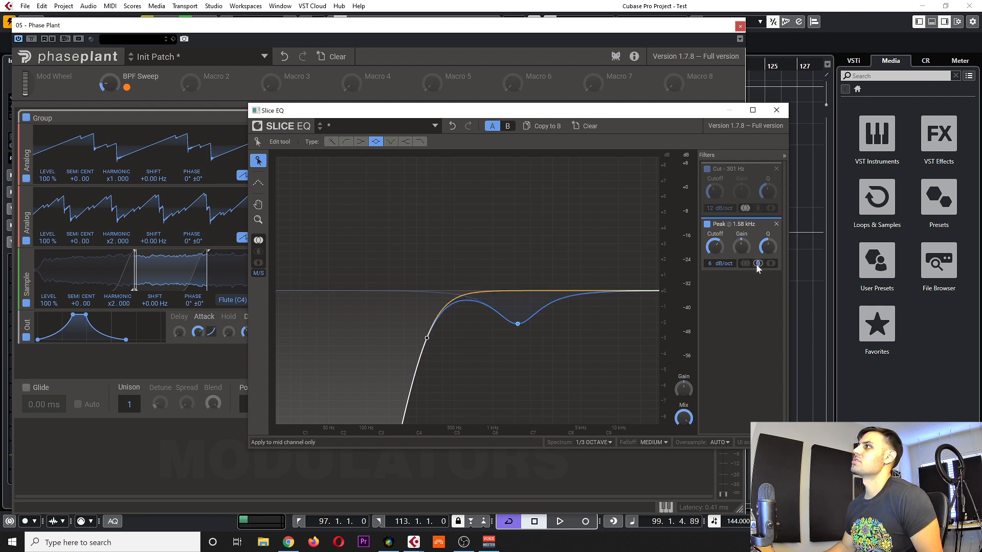
click(770, 263)
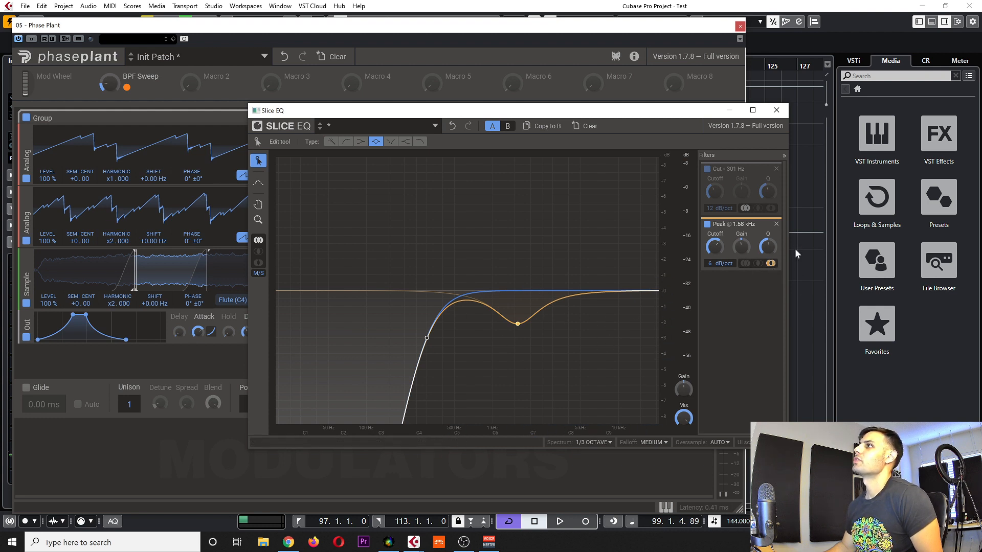
click(776, 225)
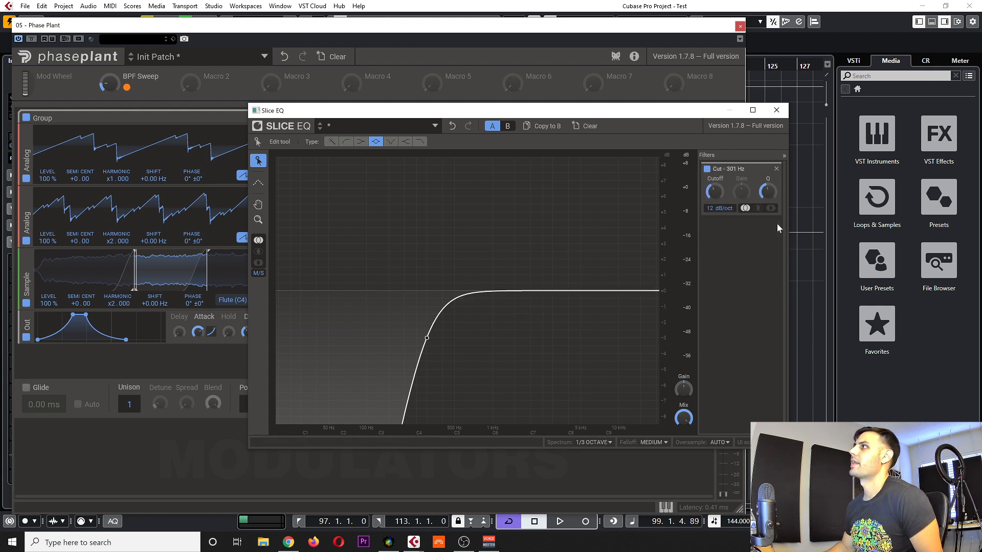
drag(514, 25, 558, 19)
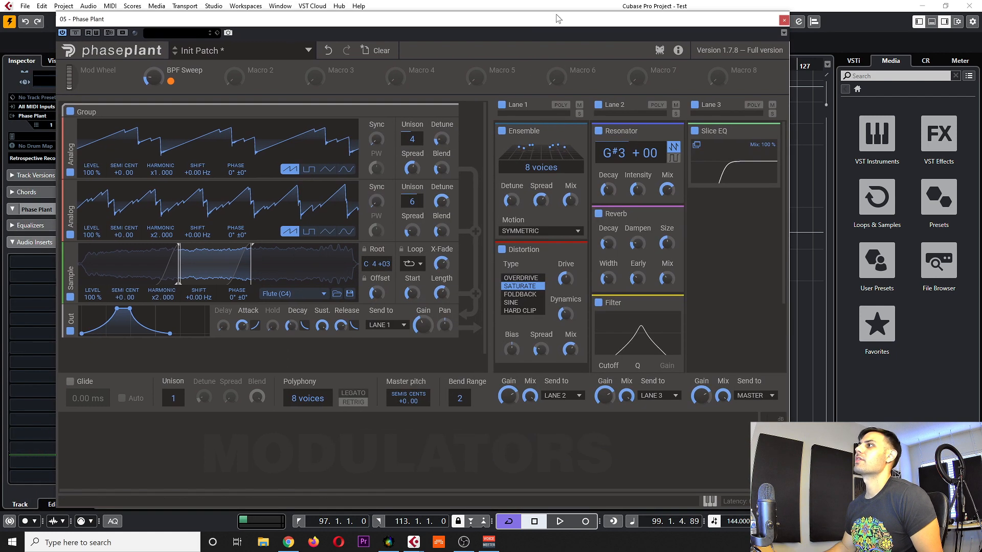
drag(273, 18, 225, 22)
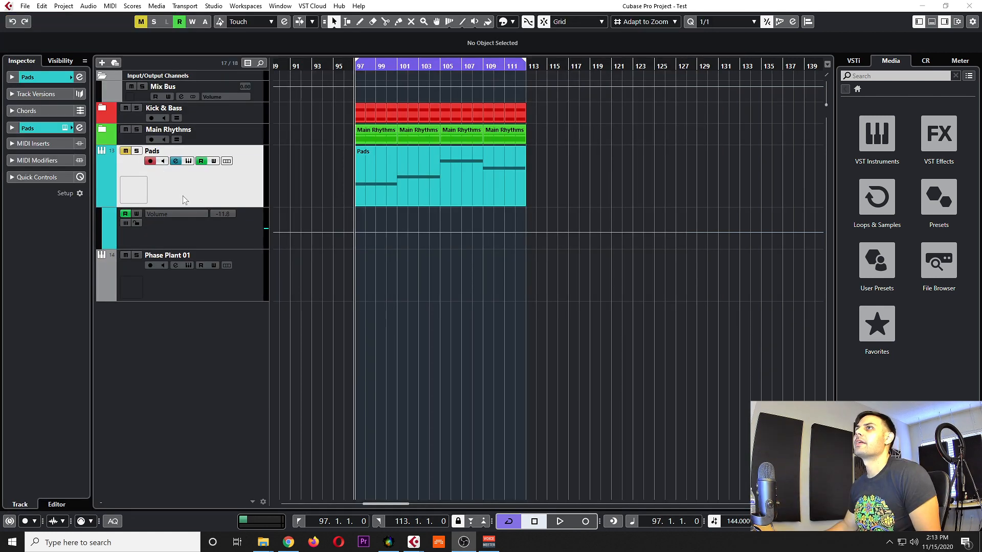
Step: Copy the Pads clip onto the Phase Plant 01 track and solo that track with Kick & Bass and Main Rhythms
drag(444, 175, 442, 277)
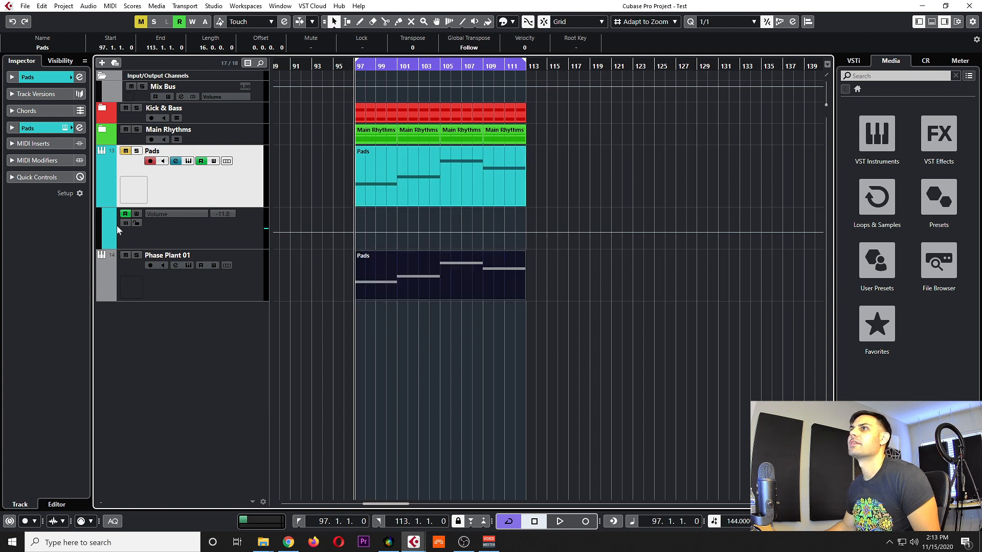
click(163, 268)
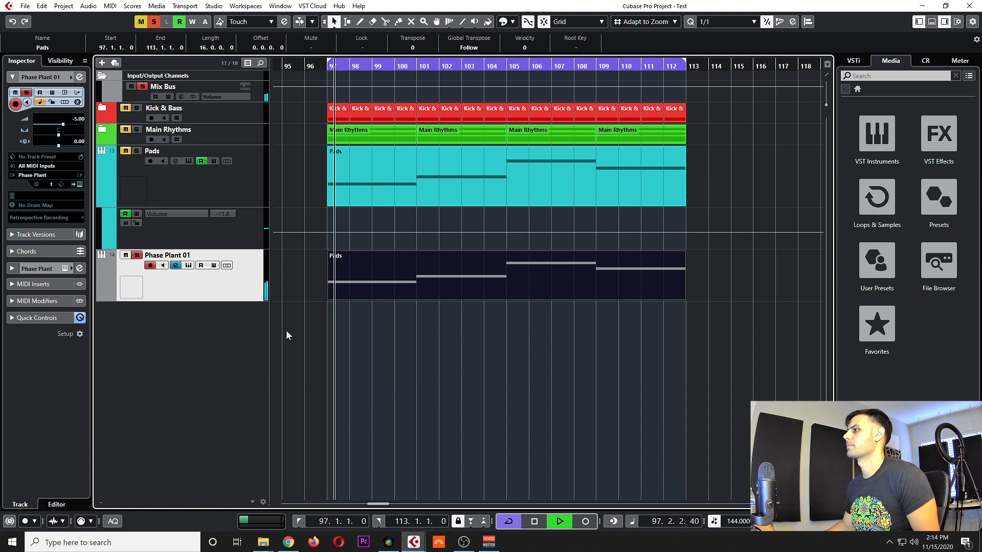
click(137, 109)
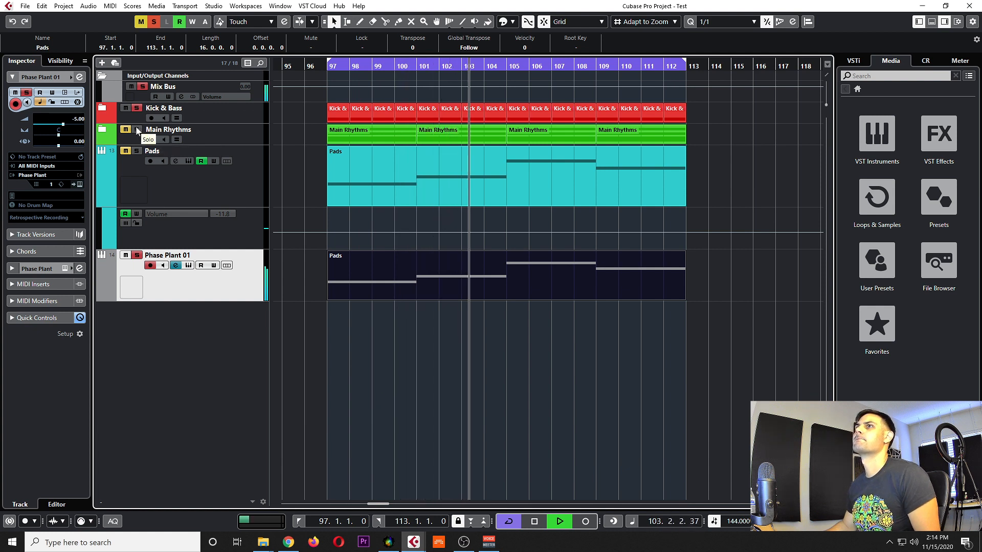
click(135, 131)
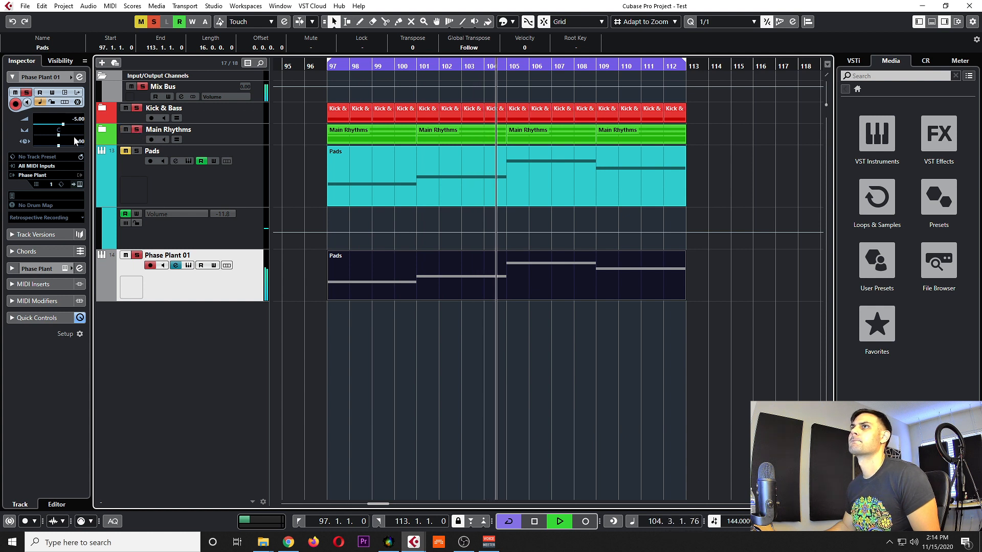
Step: Lower the Phase Plant 01 track's volume to -8.39 dB while the loop plays
scroll(75, 120, down, 2)
scroll(76, 120, down, 3)
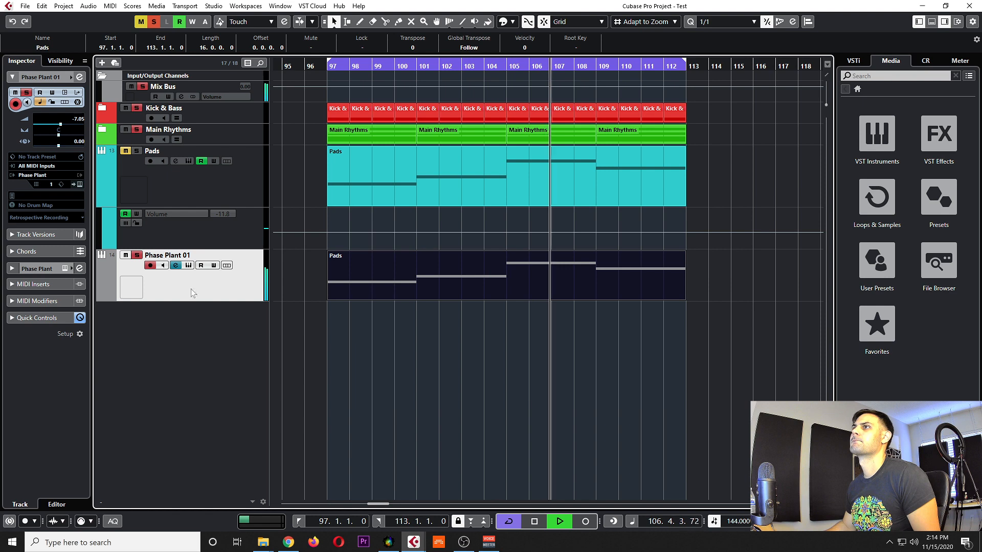
scroll(79, 119, down, 3)
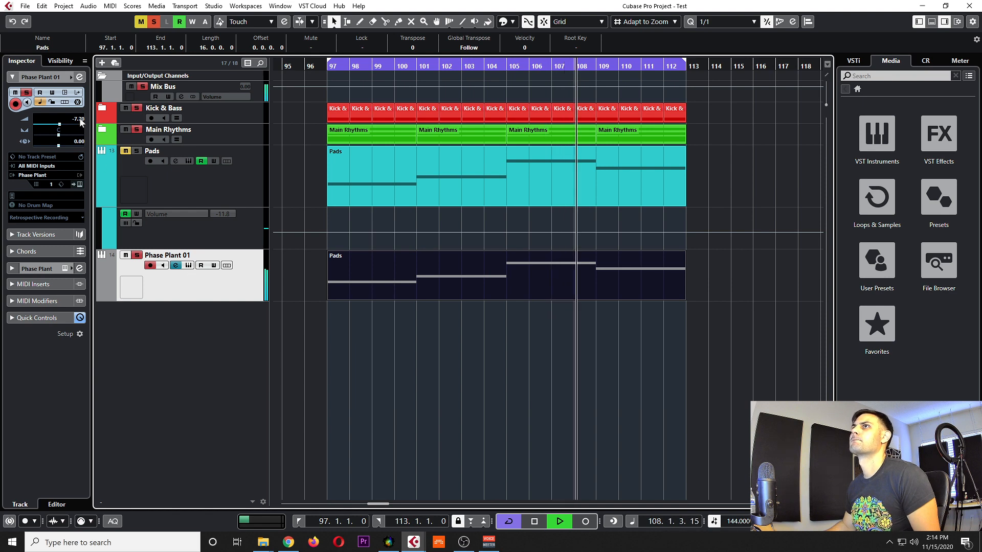
Step: Open the Phase Plant 01 instrument and fine-tune the BPF Sweep macro during playback
click(188, 265)
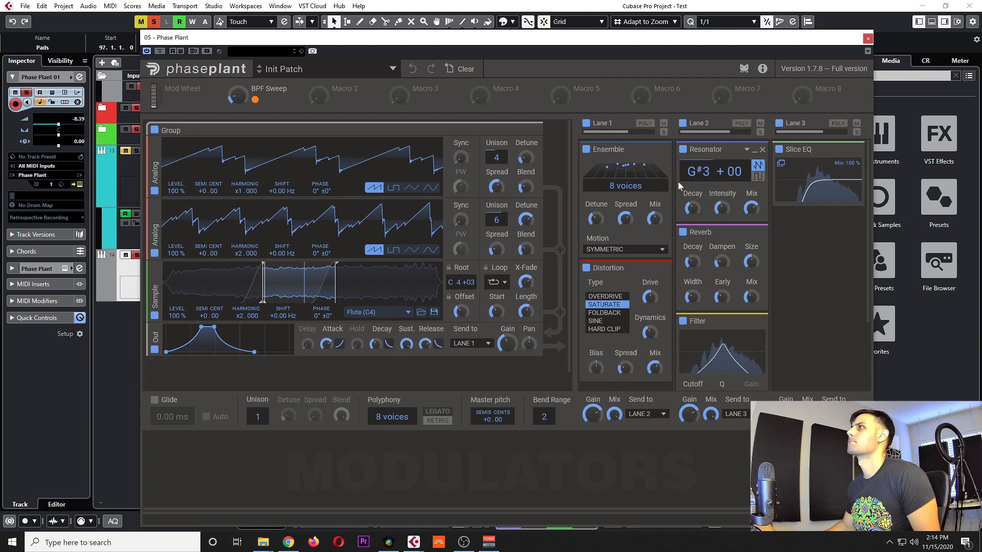
drag(236, 95, 236, 92)
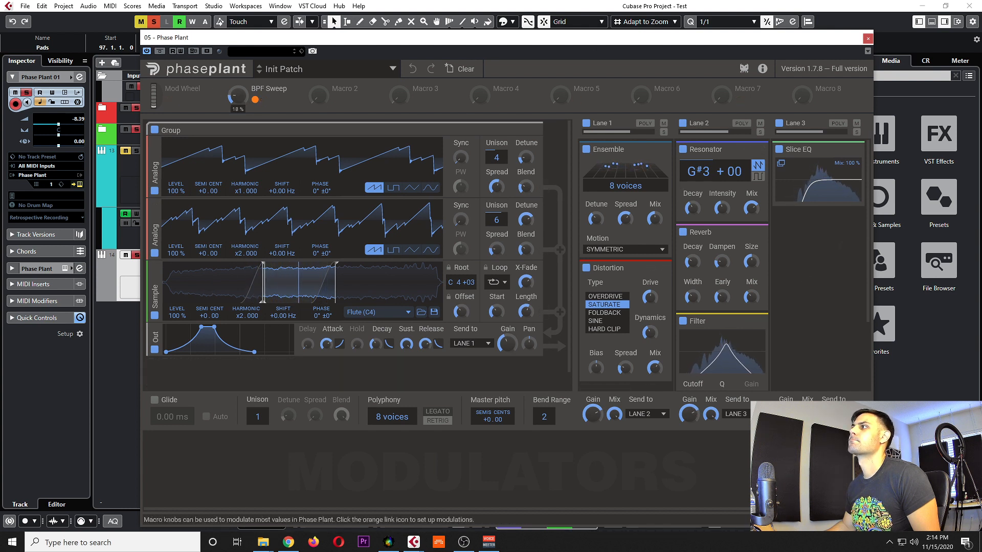
drag(236, 92, 236, 94)
Step: Raise the Phase Plant 01 track's volume to -6.73 dB
scroll(79, 131, up, 2)
scroll(79, 121, up, 3)
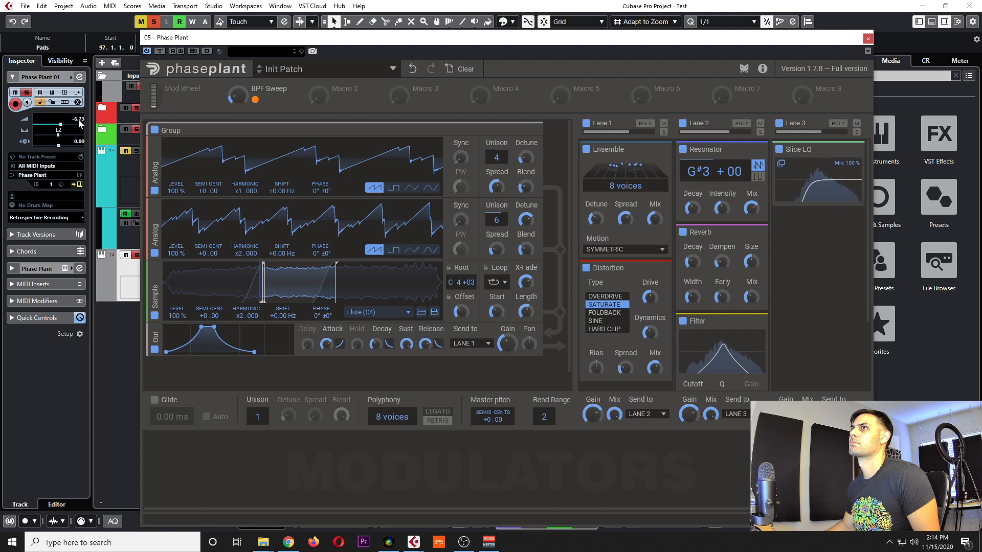
Step: Raise the Phase Plant 01 track's volume to -5.73 dB and fine-tune the BPF Sweep macro during playback
scroll(79, 124, up, 1)
ctrl+click(60, 133)
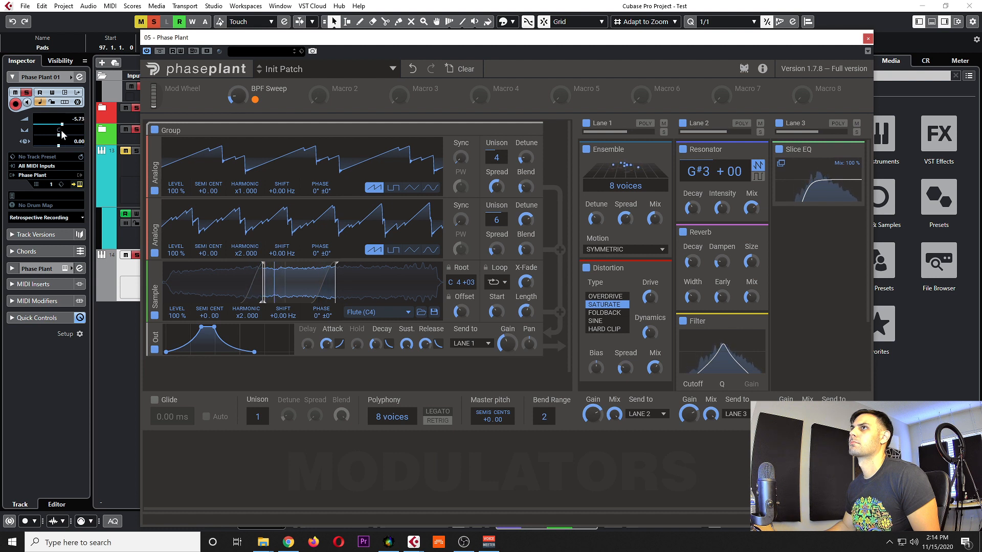
drag(237, 96, 237, 98)
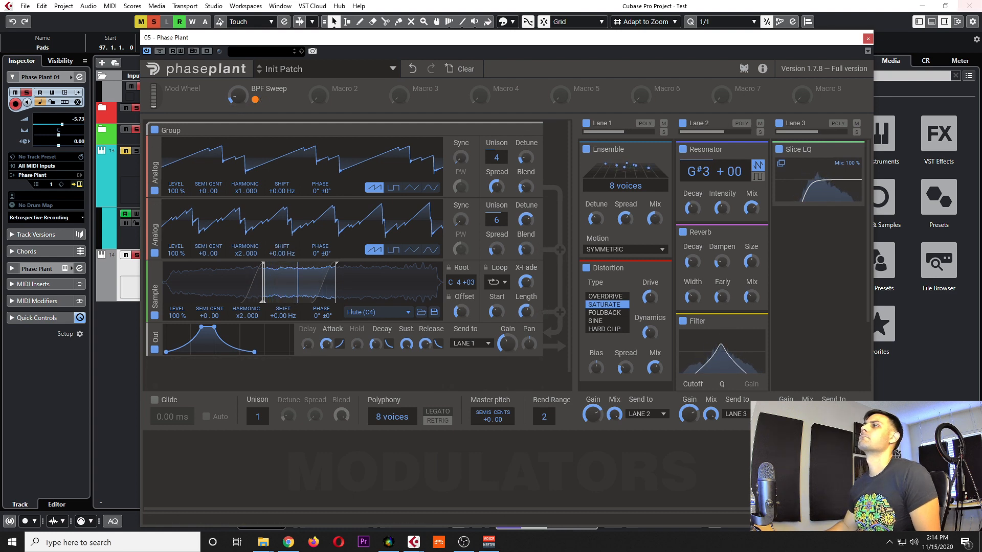
click(868, 38)
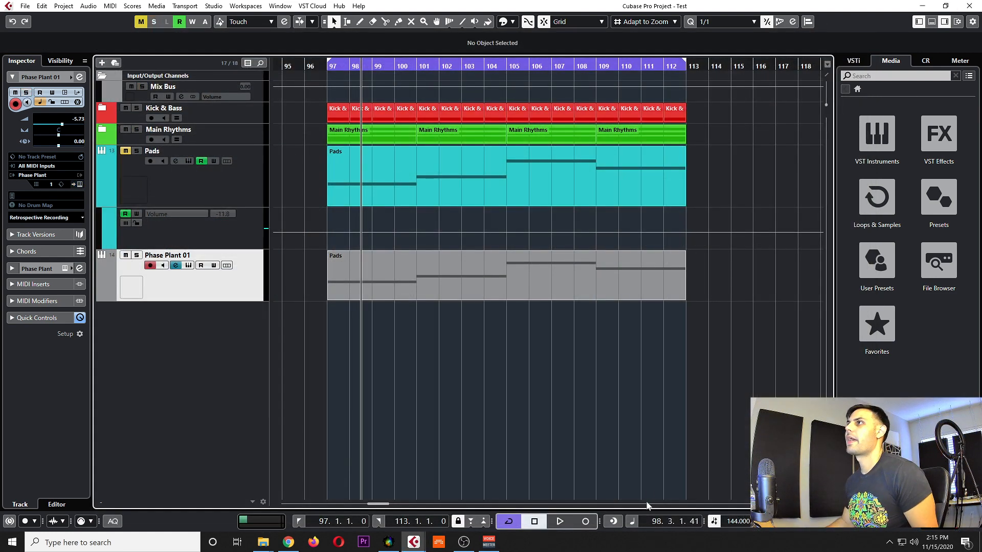
Step: Open the Phase Plant 01 track's Pads clip in the Key Editor and examine its four-note progression
double_click(489, 278)
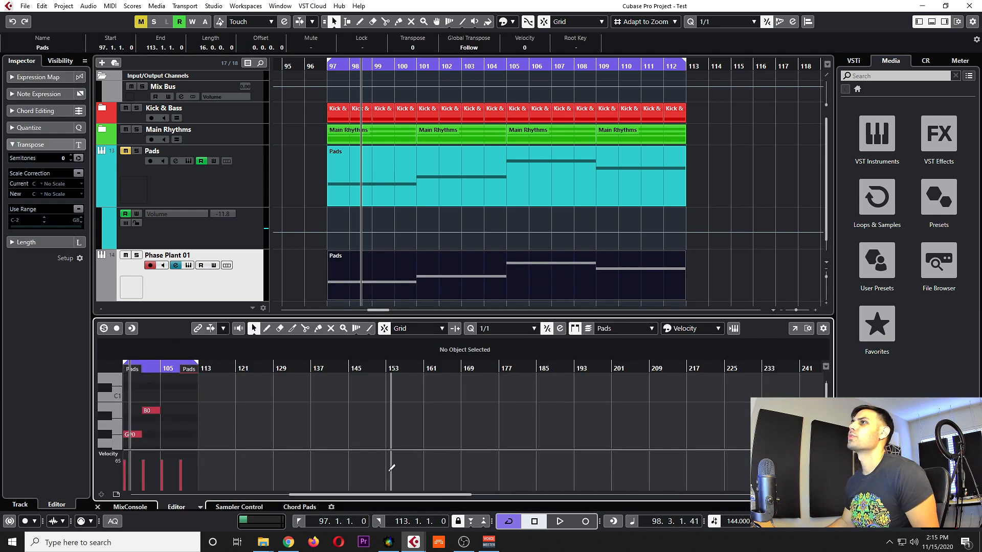
scroll(363, 427, left, 2)
scroll(373, 425, up, 4)
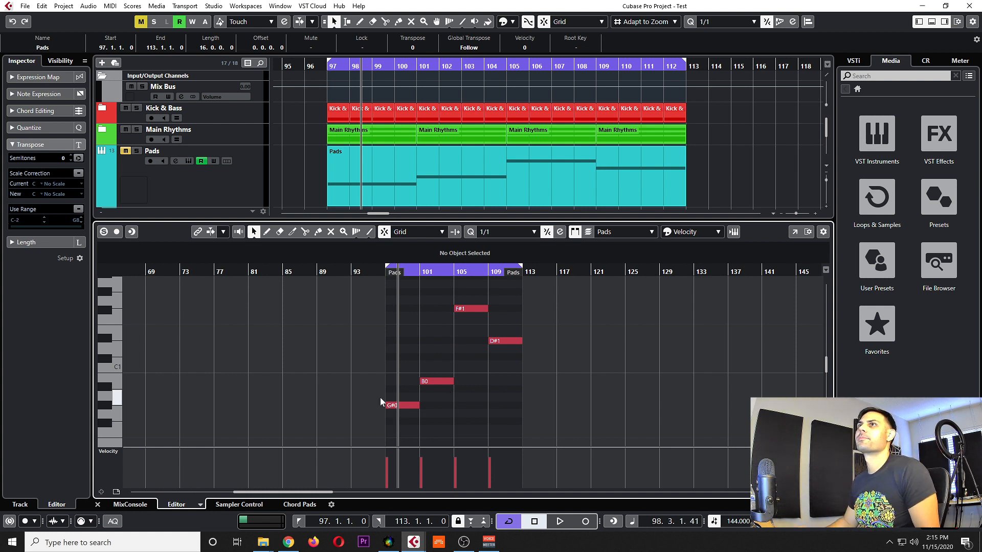
drag(353, 310, 562, 407)
click(514, 445)
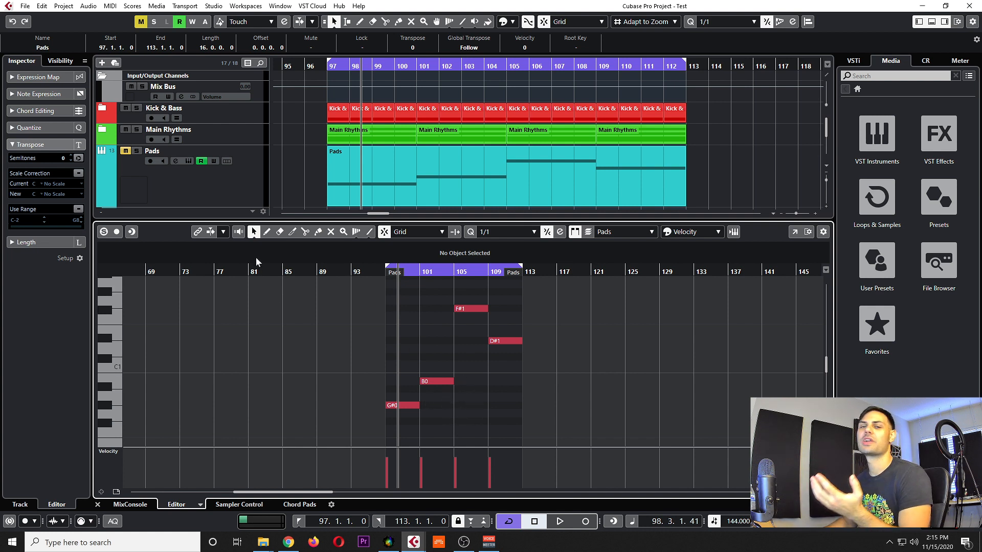
drag(554, 287, 316, 438)
click(499, 407)
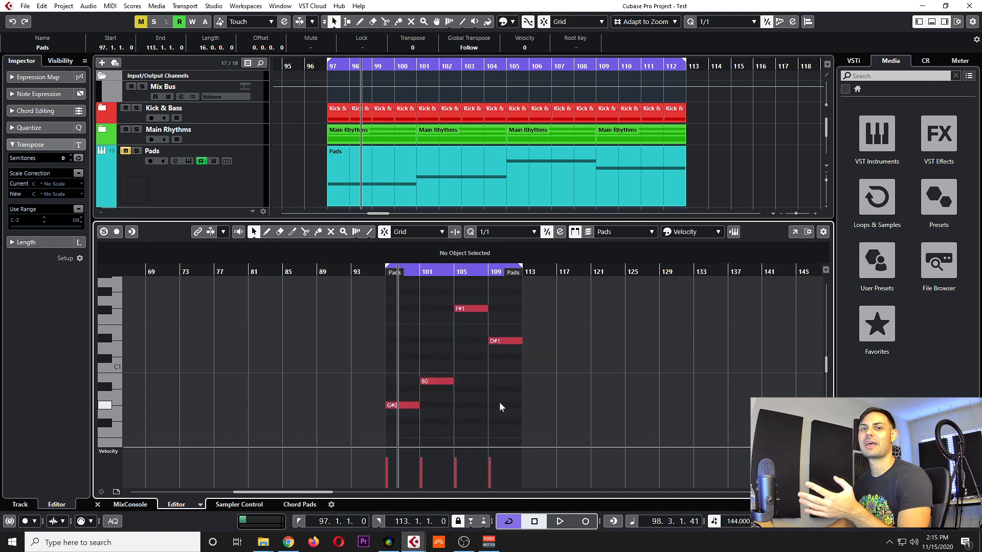
Step: Open the Phase Plant 01 instrument to check the Resonator's pitch against the clip's notes
scroll(466, 180, down, 2)
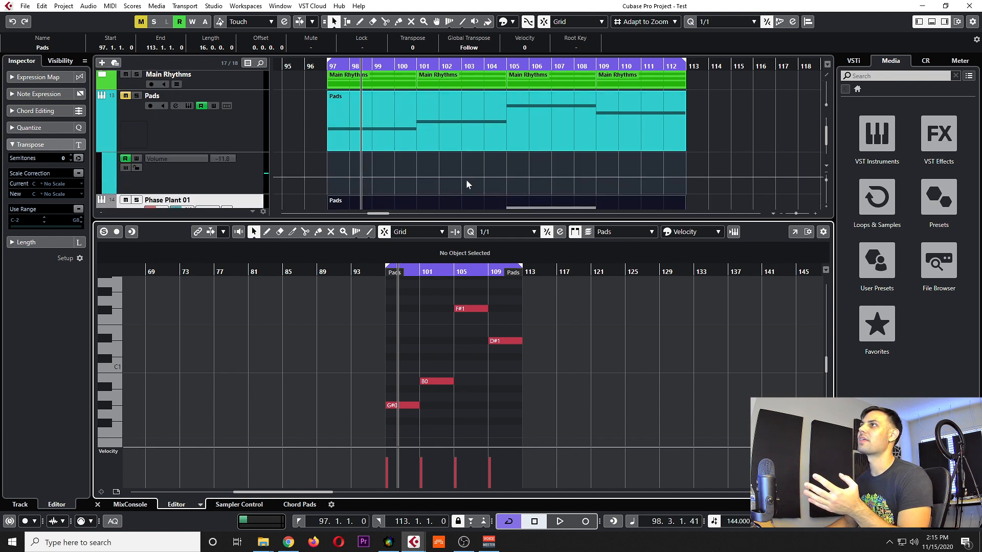
scroll(465, 159, down, 2)
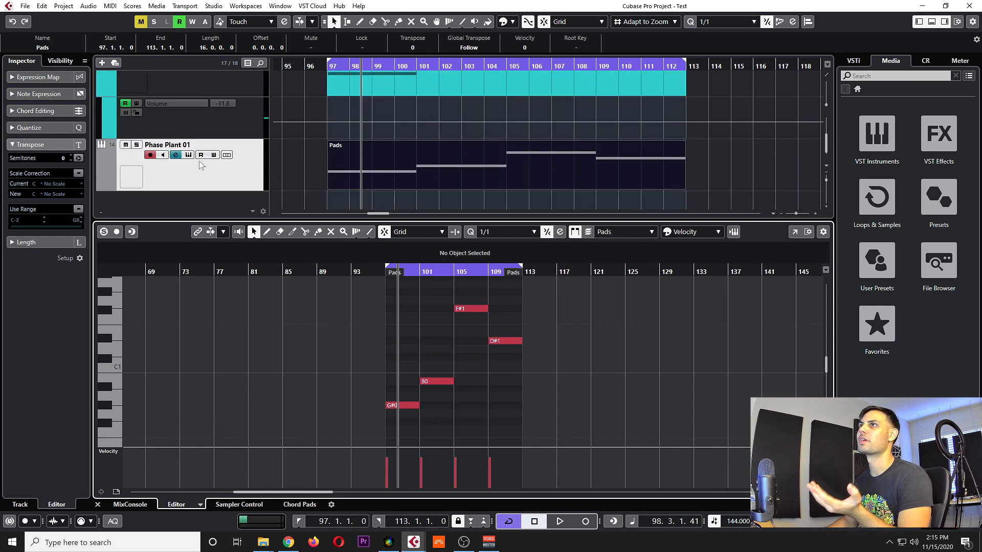
click(189, 156)
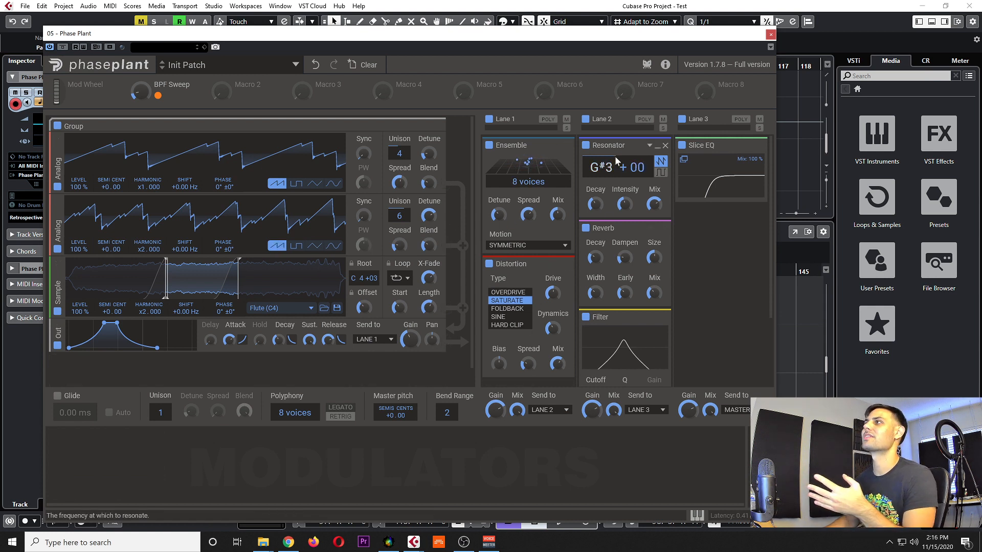
click(770, 35)
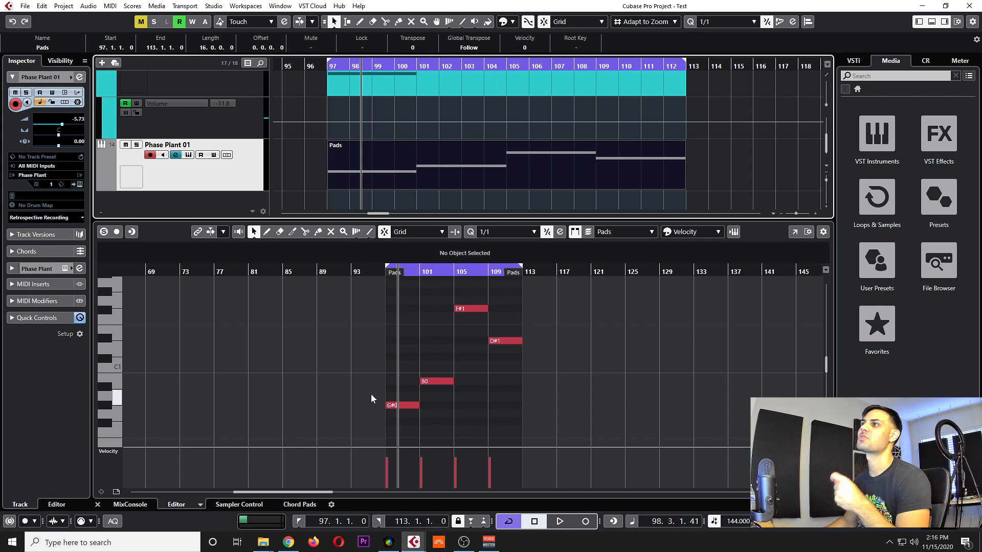
Step: Move the playback position to bar 97, inspect the clip's individual notes, and bring up the Phase Plant 01 track's inspector settings
drag(374, 267, 387, 274)
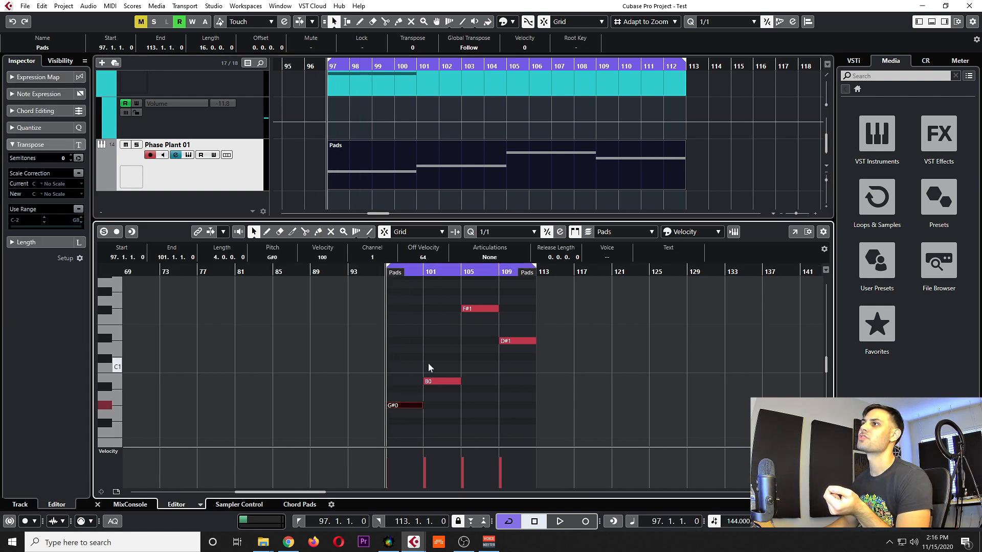
click(444, 383)
drag(446, 293, 487, 327)
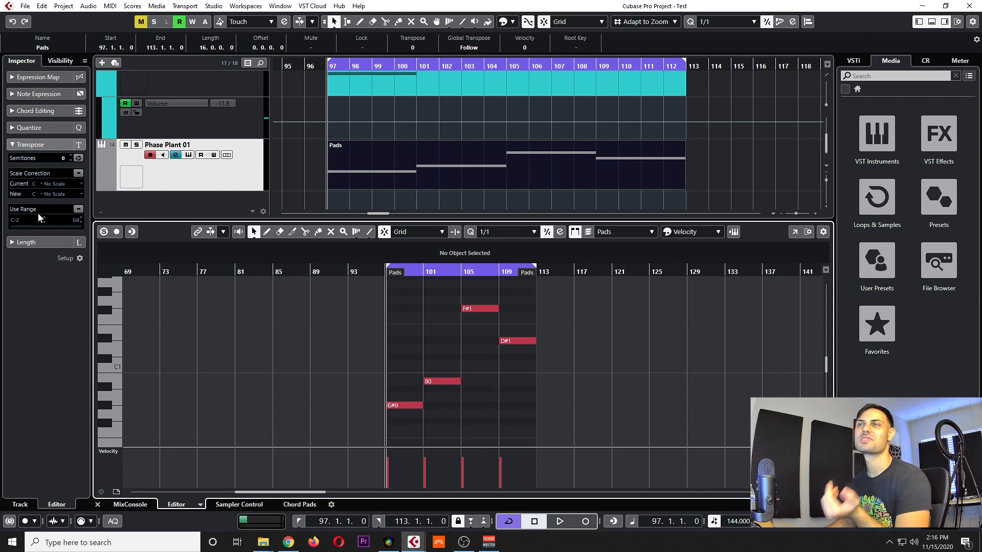
click(223, 180)
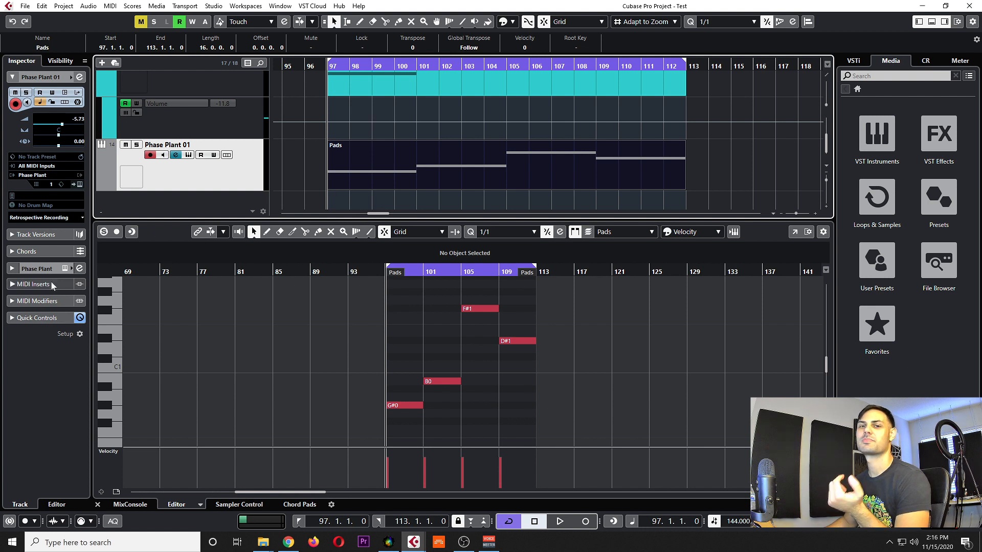